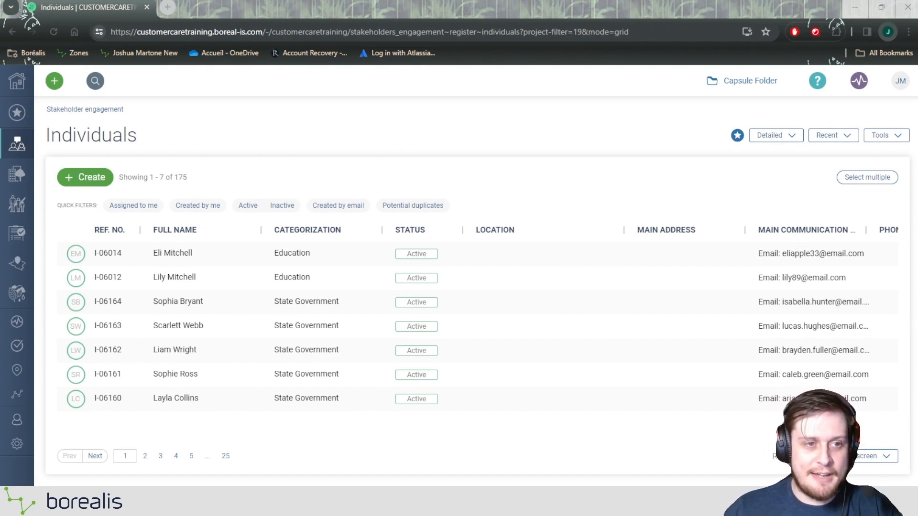
Filter the individuals register by categorization to show only the Mayor and Media categories.
mouse_move(17, 143)
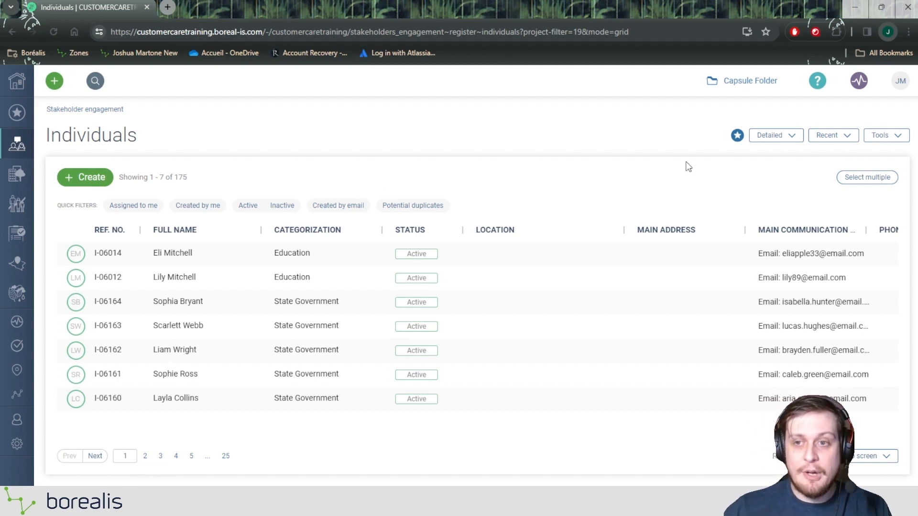
click(323, 237)
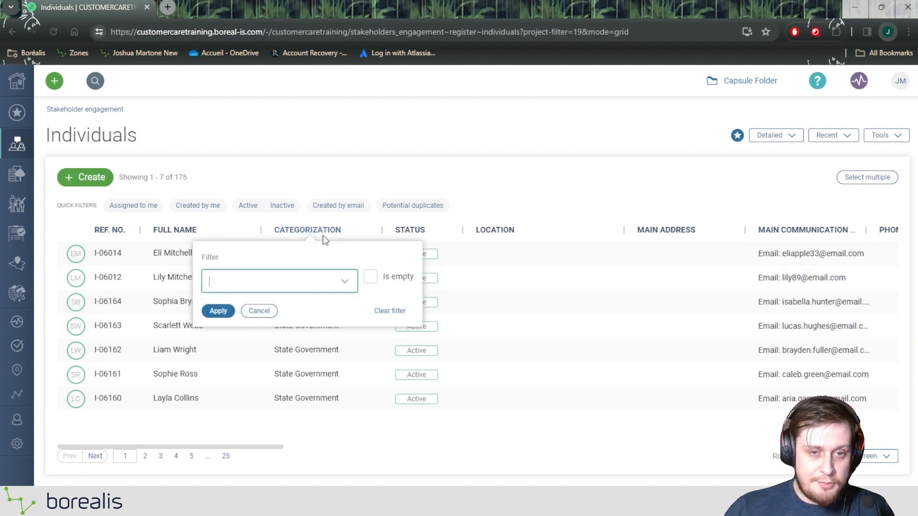
click(305, 280)
text(Mayor)
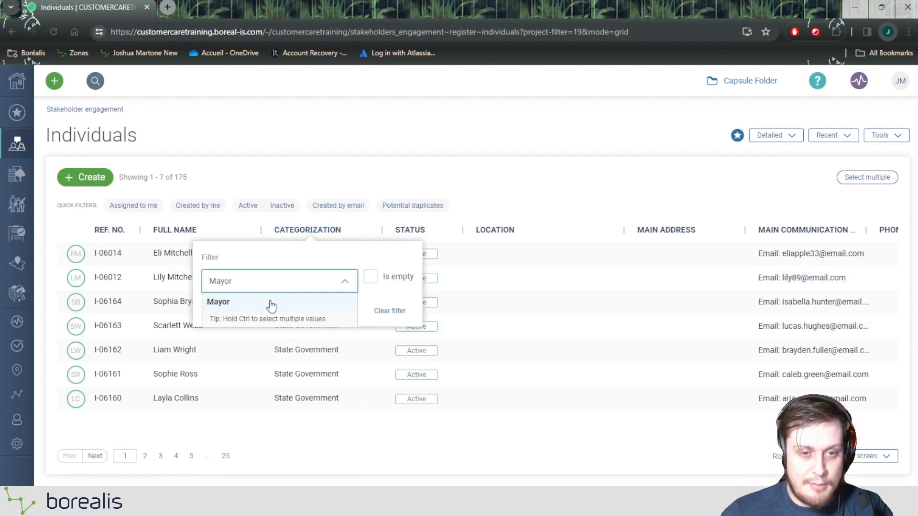
click(271, 305)
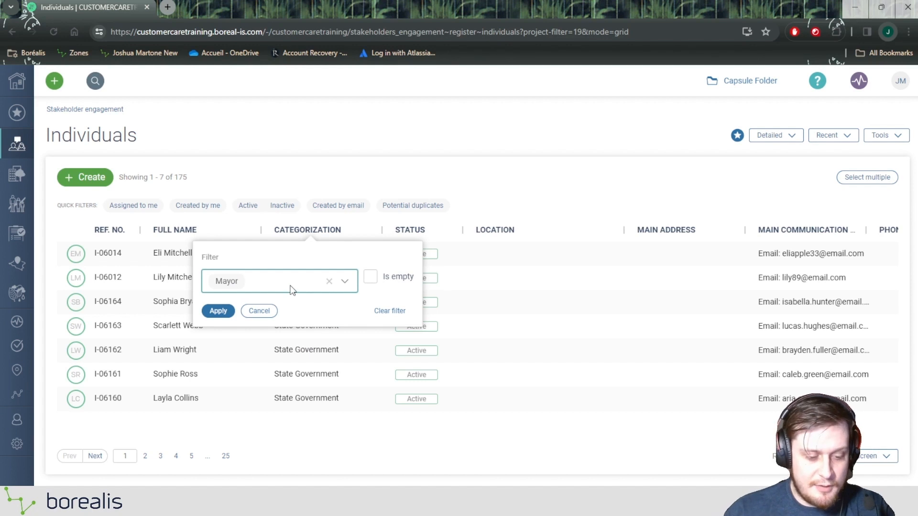
text(e)
text(ed)
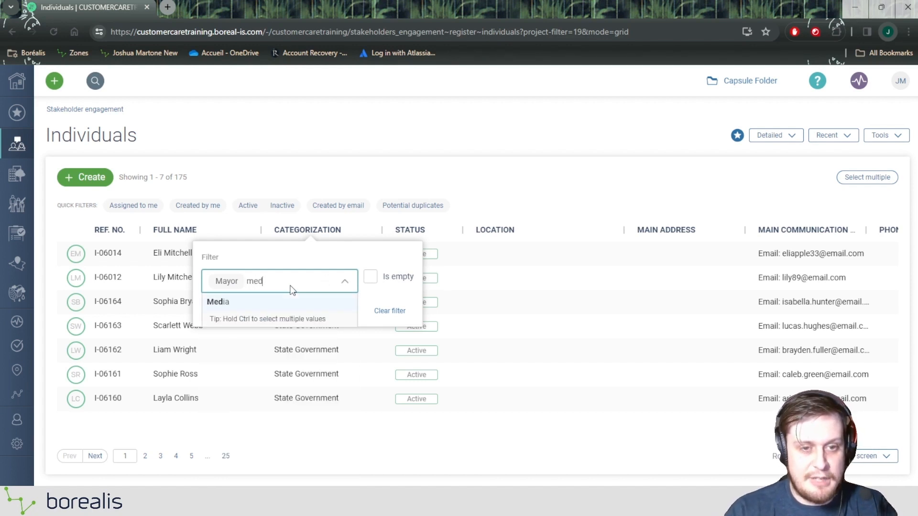
click(266, 305)
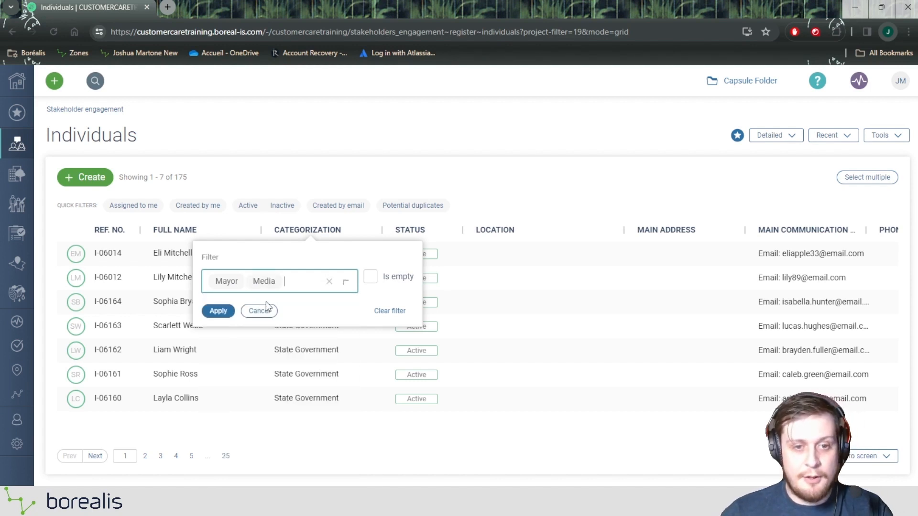
click(223, 311)
double_click(178, 178)
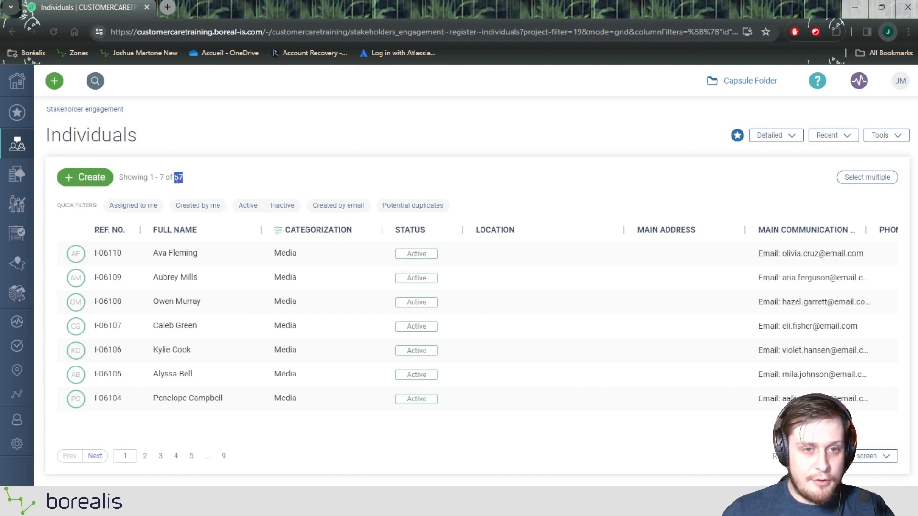
Show 100 rows per page and select all the filtered individuals for a bulk action.
click(869, 456)
click(846, 408)
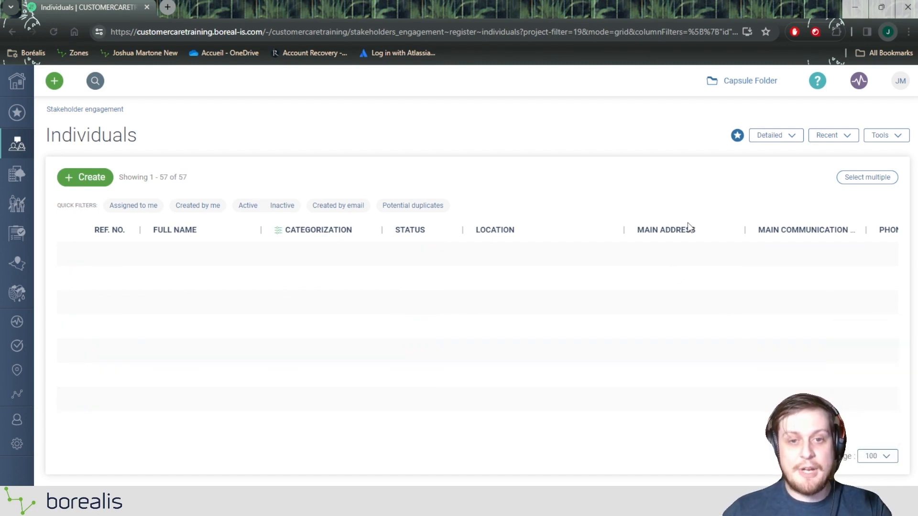
click(860, 179)
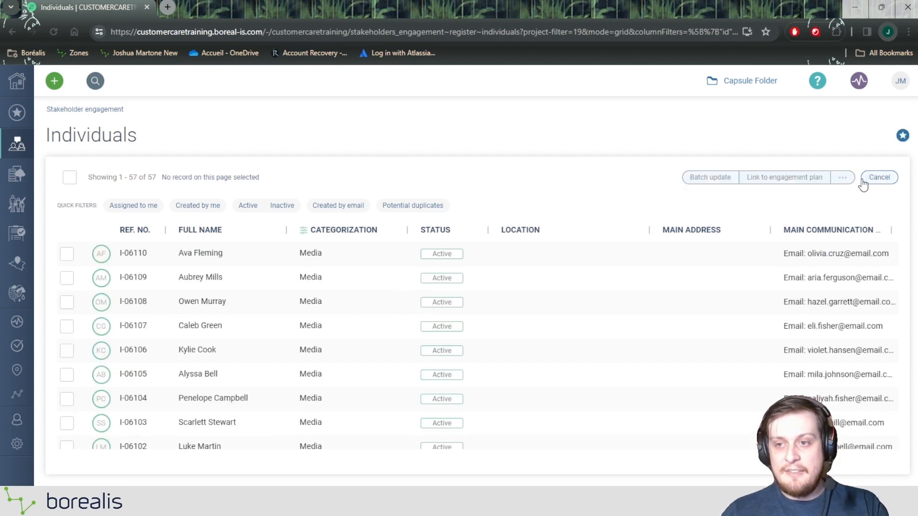
click(69, 177)
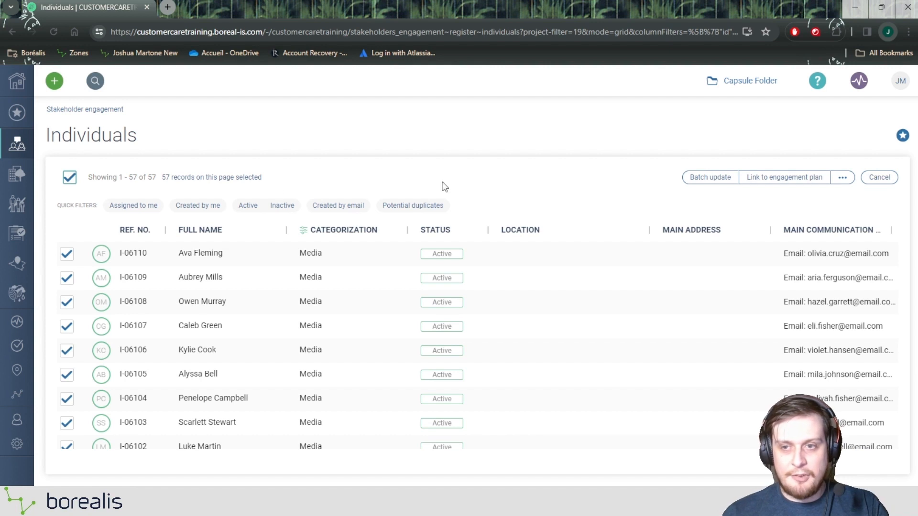
Link the selected individuals to the Dust Announcement engagement plan.
click(773, 180)
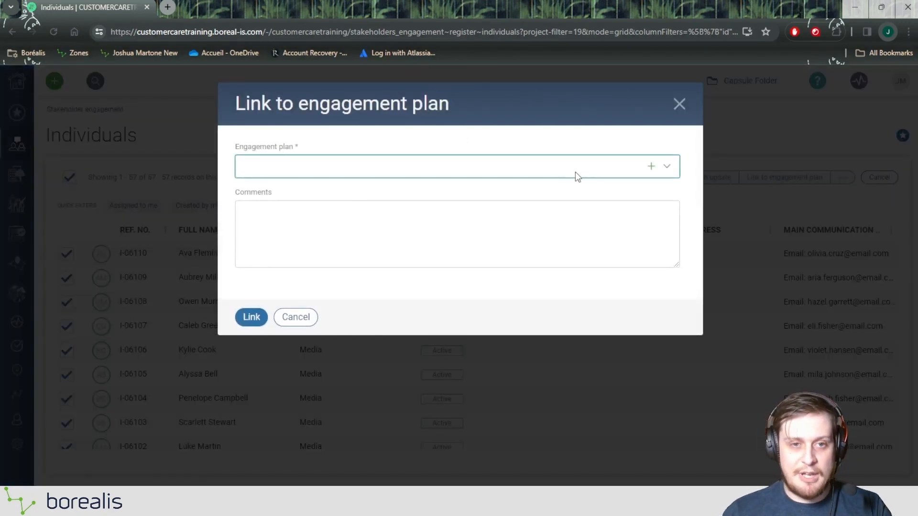
click(509, 173)
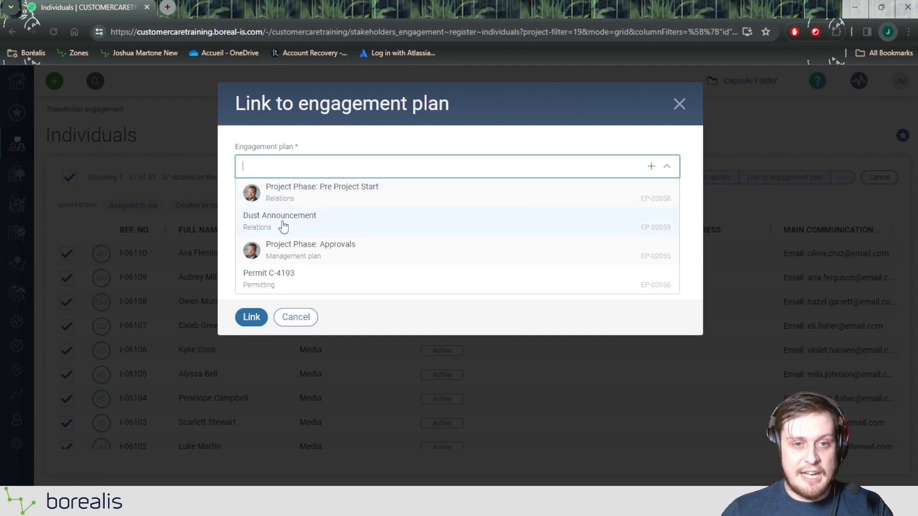
text(Dust An)
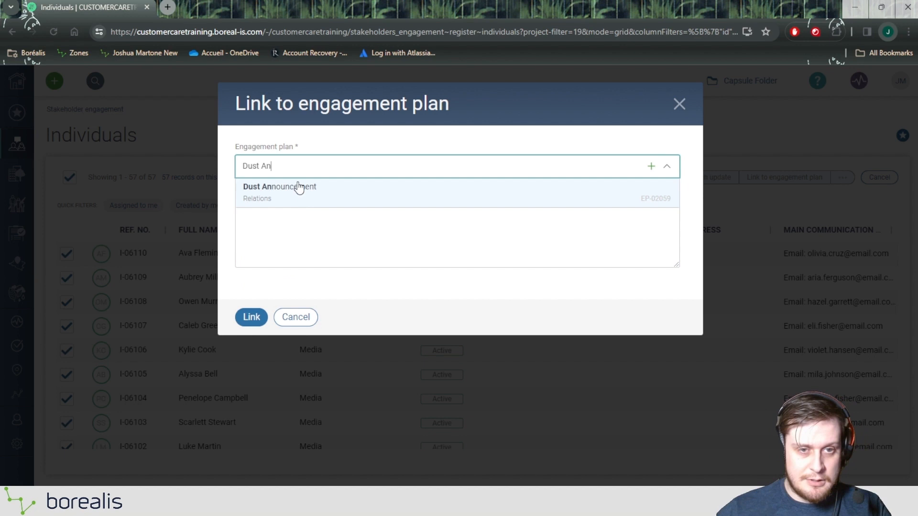
click(299, 188)
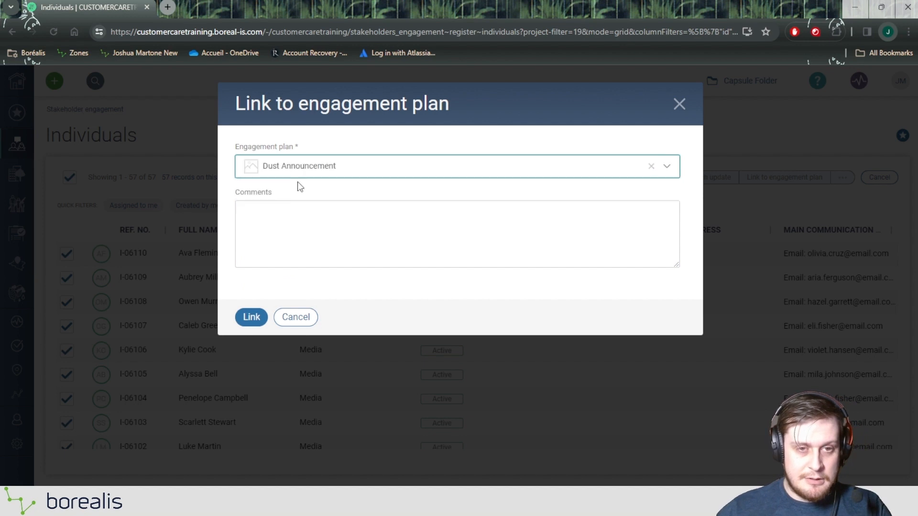
click(252, 318)
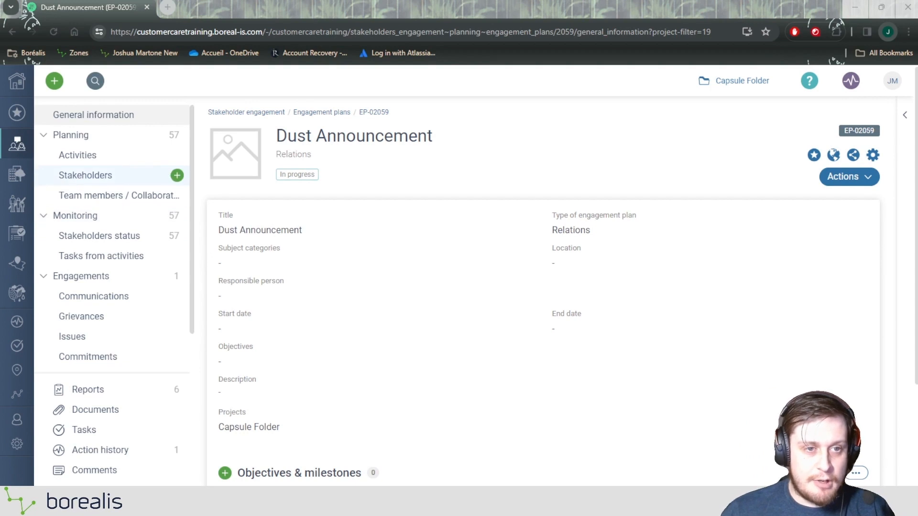
Review the first two pages of stakeholders linked to the Dust Announcement plan and return to the first page.
click(111, 184)
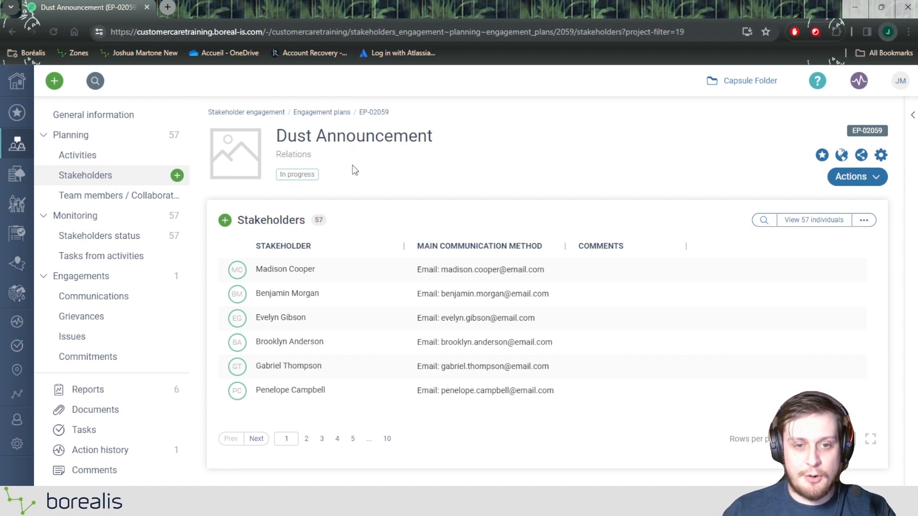
click(305, 440)
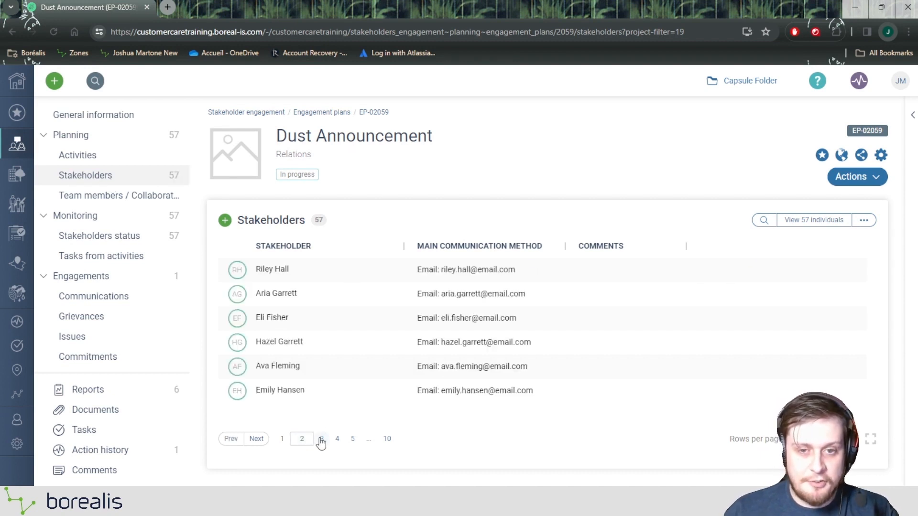
click(286, 438)
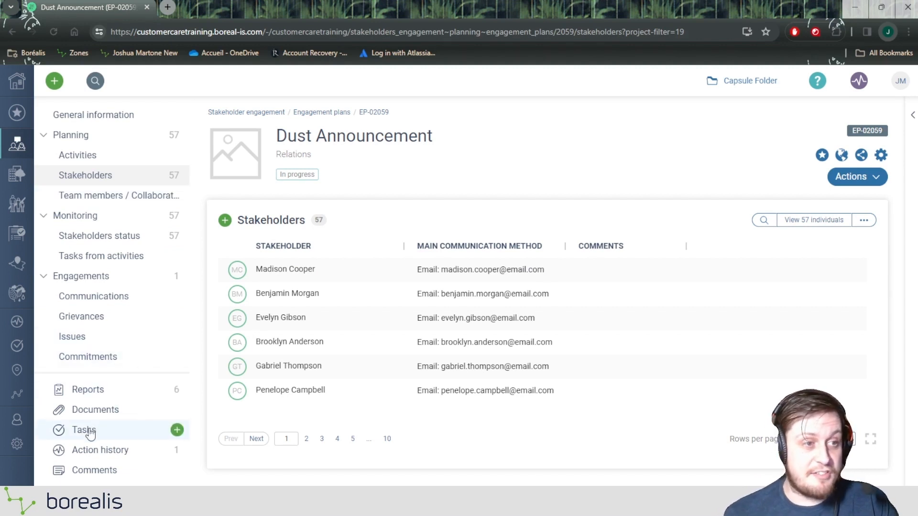
Start a new task record for the engagement plan and title it "Follow up with Project Information".
click(176, 433)
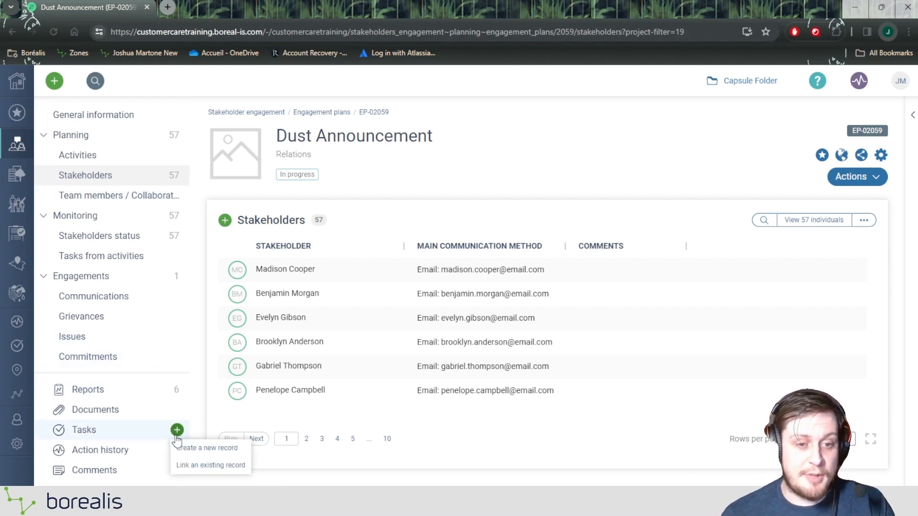
click(213, 452)
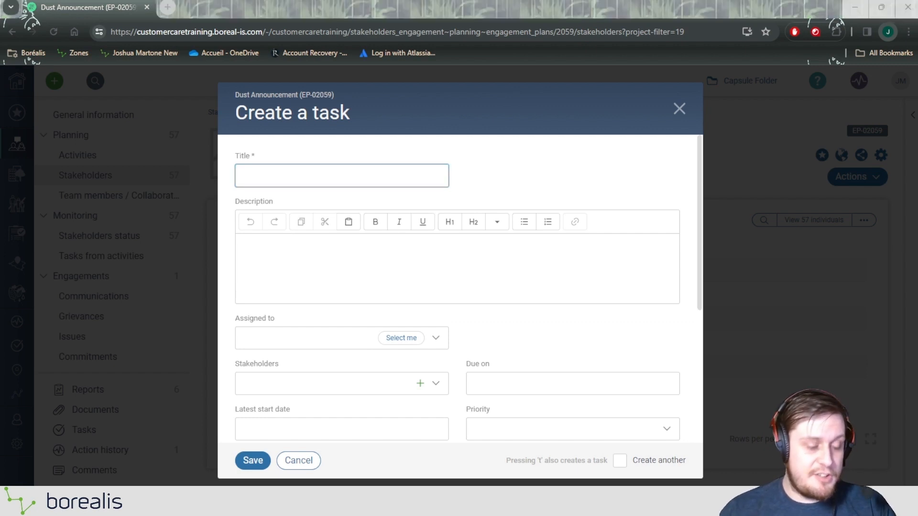
click(297, 172)
text(Follow up with Project Information)
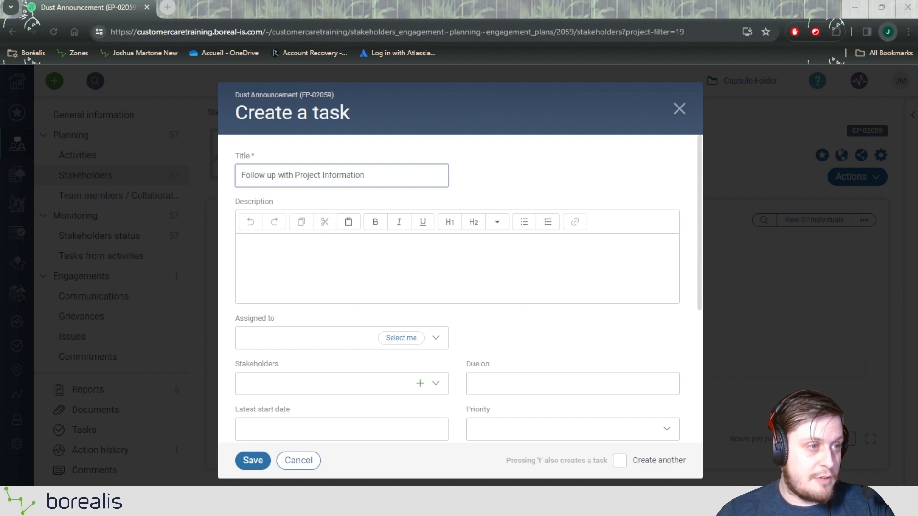
Enter the task description "Follow up with Stakeholder with the requested project map".
click(346, 248)
text(Follow up with Stakeholder)
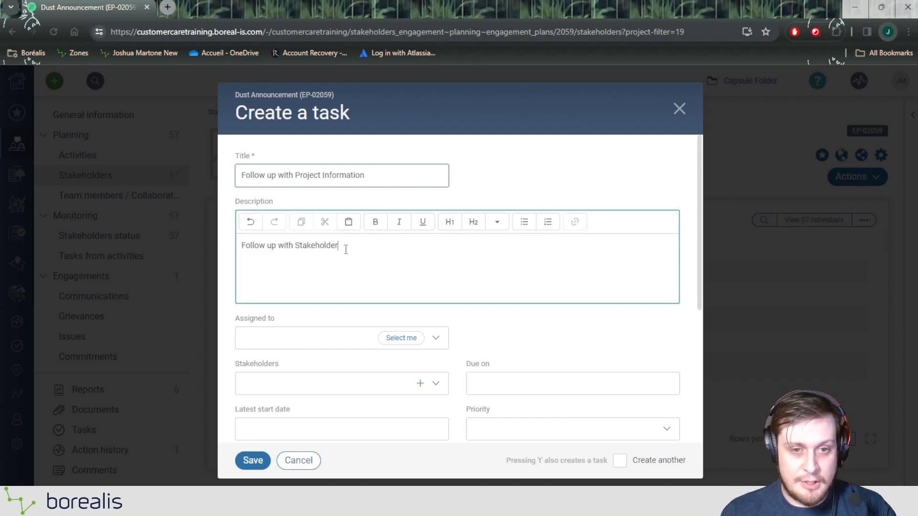
text(with the re)
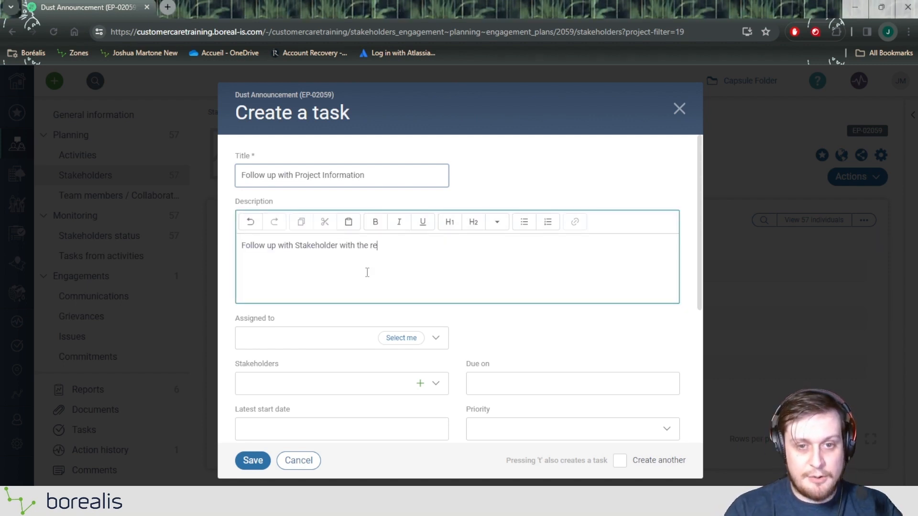
text(quested pr)
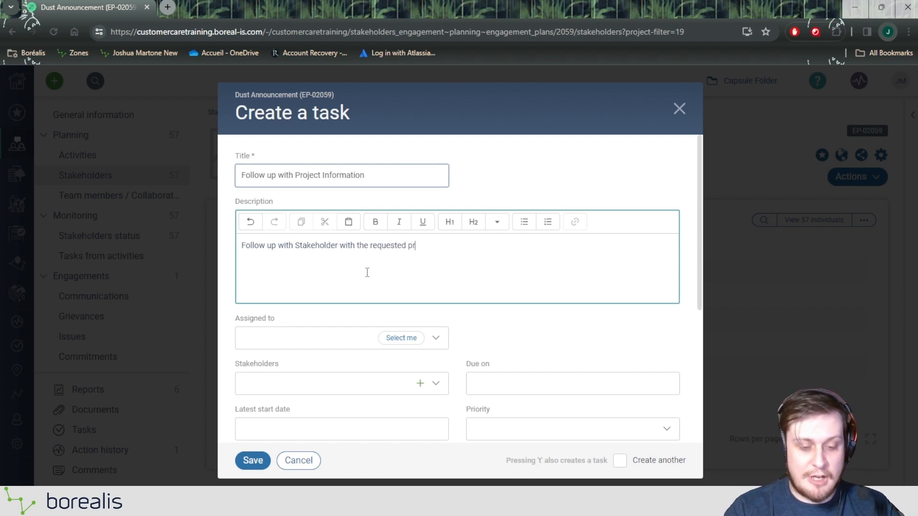
text(oject map)
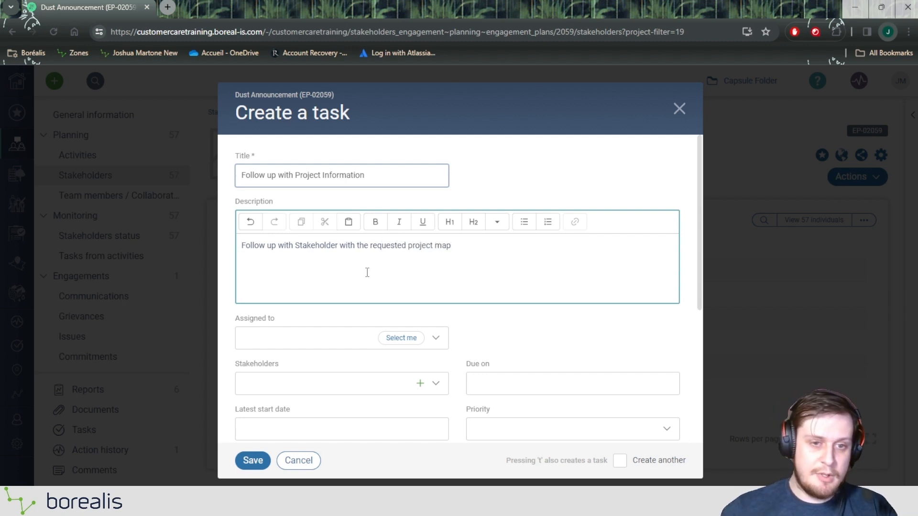
Assign the task to the fourth available user instead of the current account holder.
scroll(367, 272, down, 1)
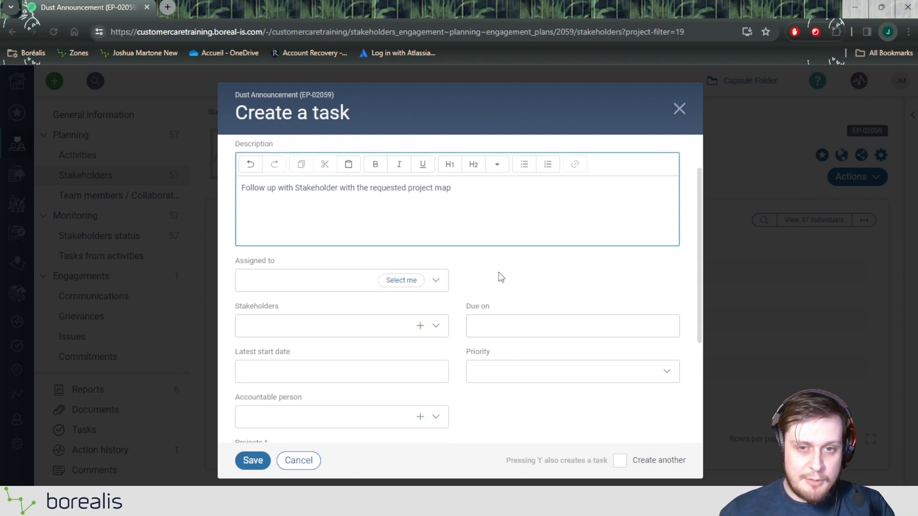
click(399, 285)
click(400, 285)
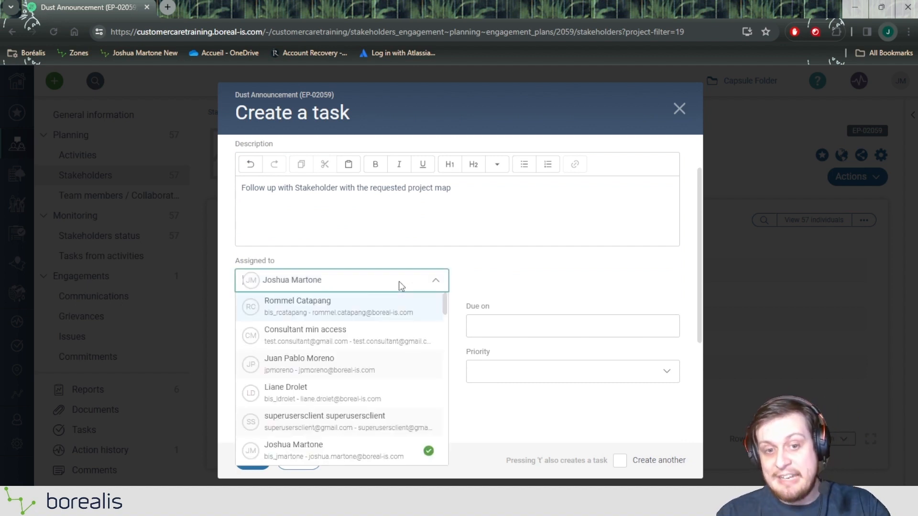
click(351, 391)
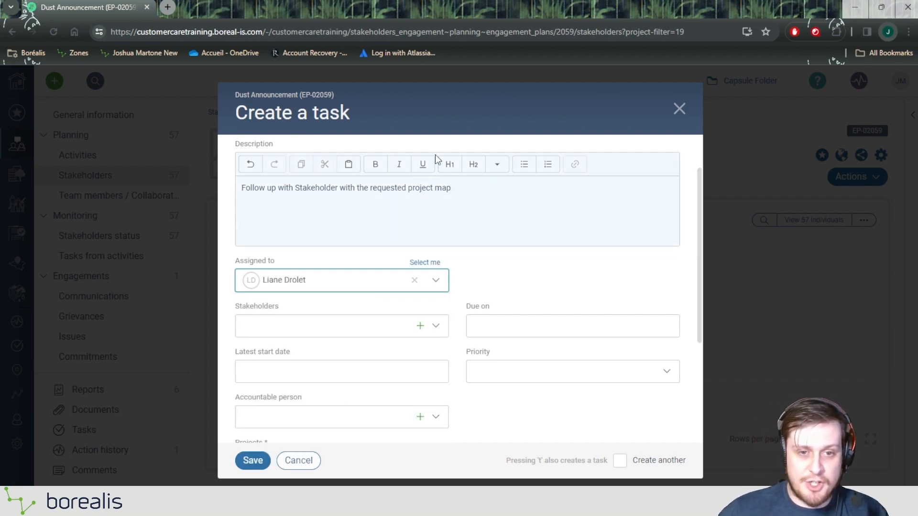
scroll(566, 221, down, 1)
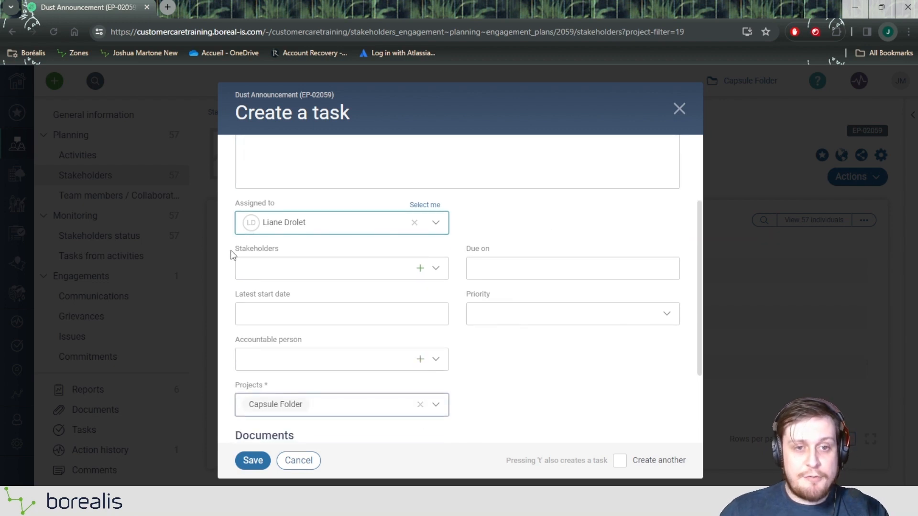
drag(235, 254, 279, 256)
click(245, 251)
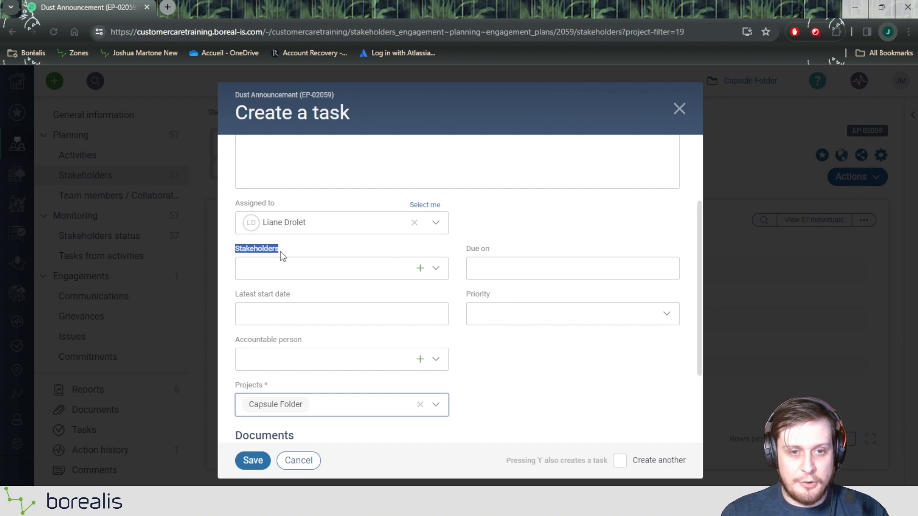
click(280, 252)
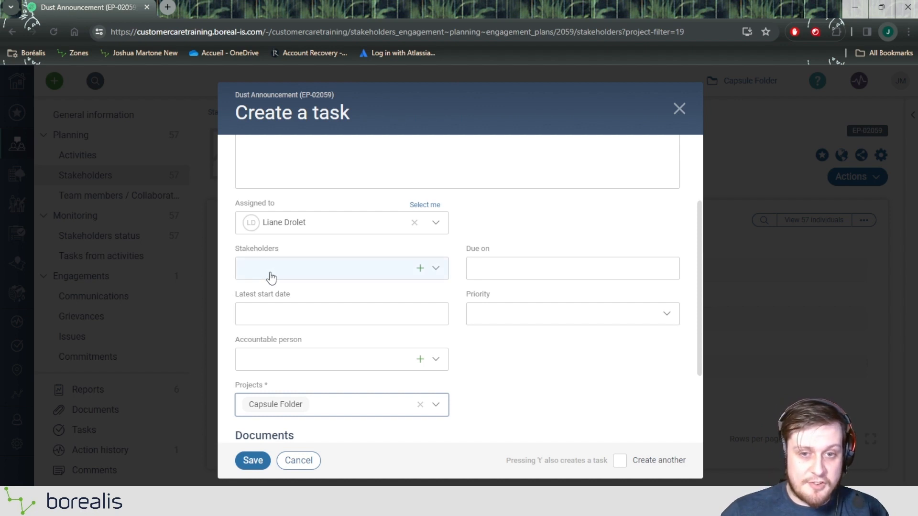
drag(237, 253, 303, 254)
click(303, 254)
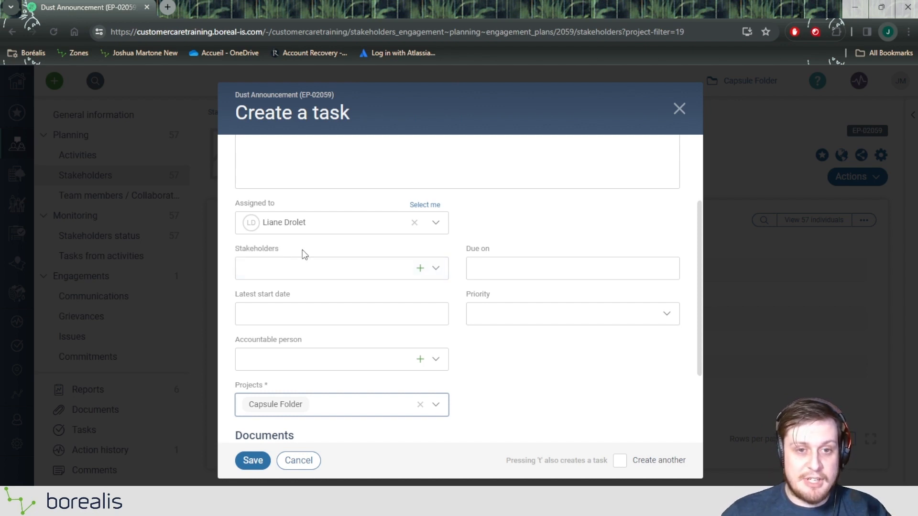
Set the task's due date to 2023-12-31.
scroll(281, 224, up, 1)
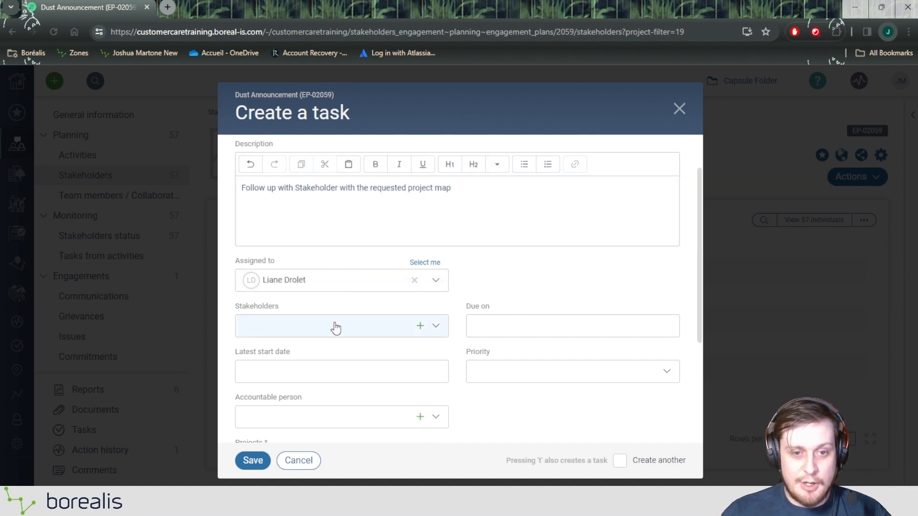
click(476, 322)
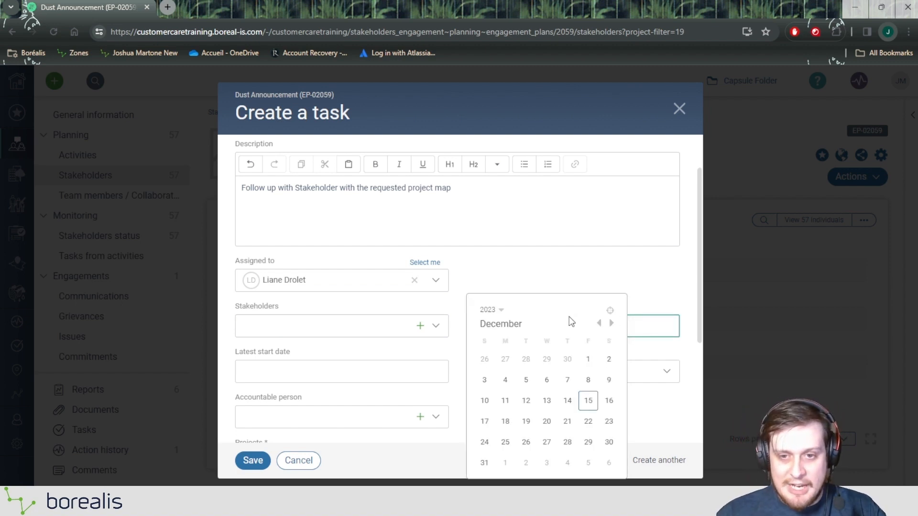
click(485, 462)
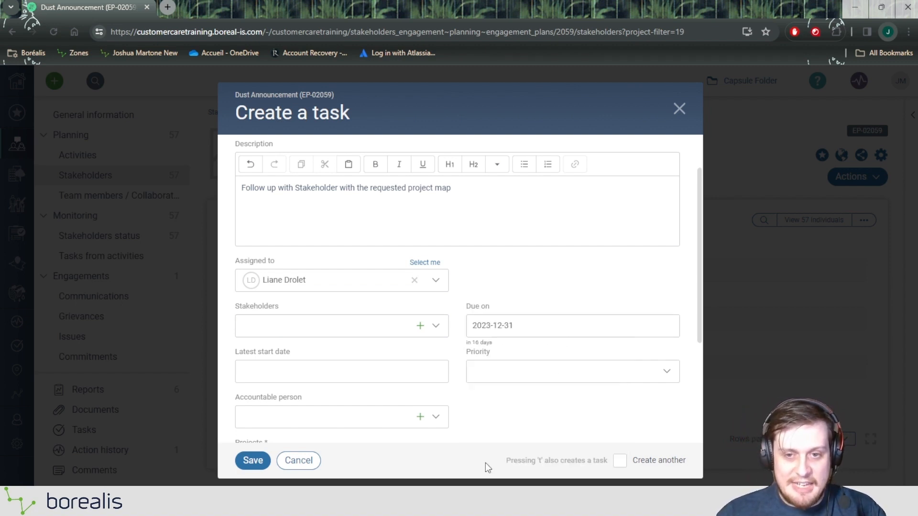
Set the task's accountable person to the first available person, leaving the priority blank.
scroll(459, 316, down, 3)
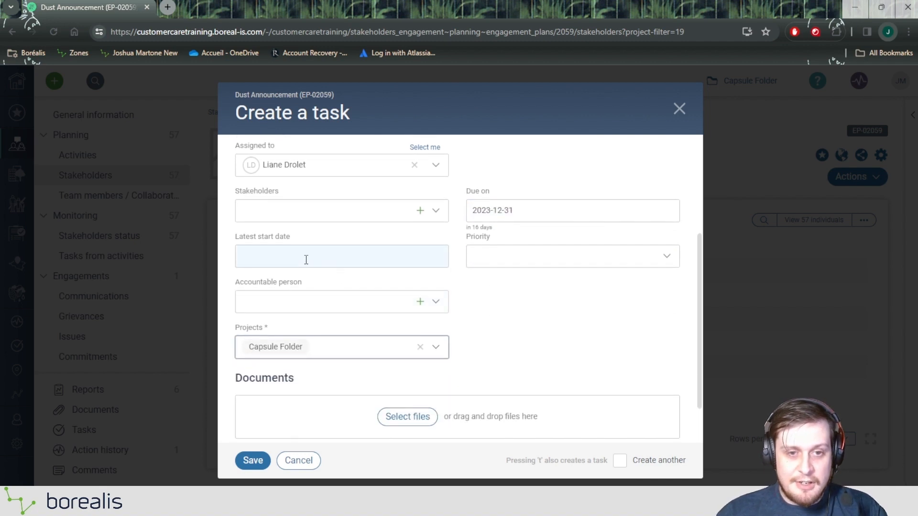
click(492, 259)
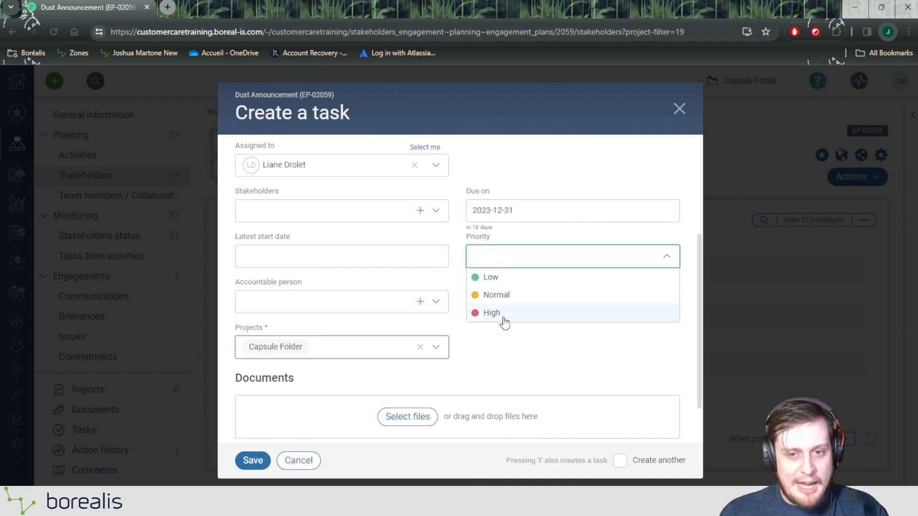
click(328, 283)
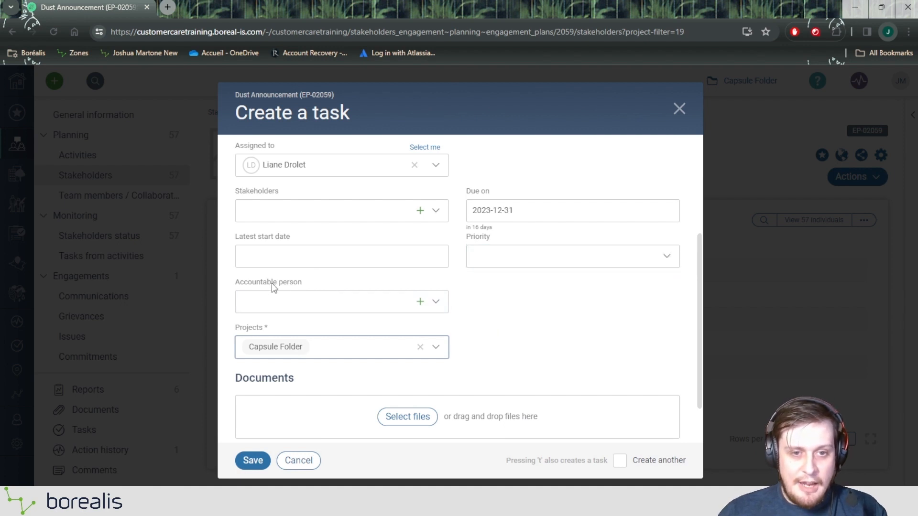
drag(237, 283, 307, 283)
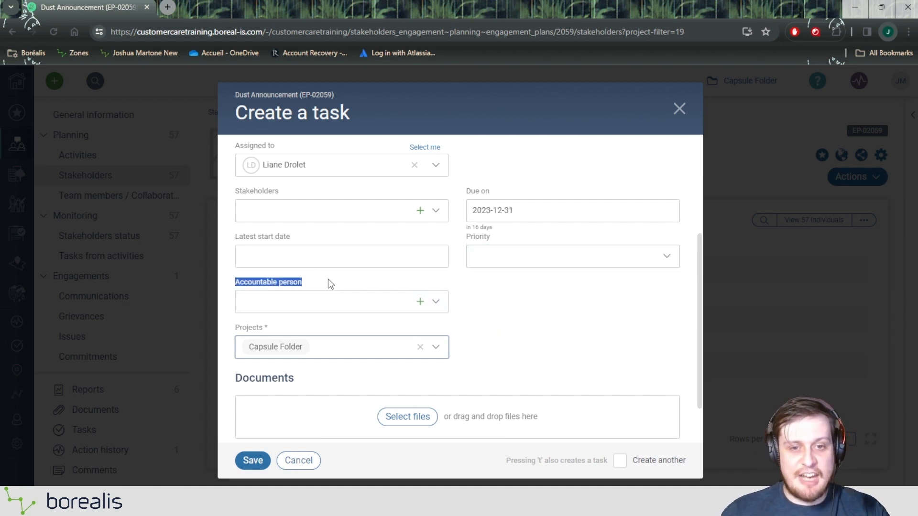
click(300, 313)
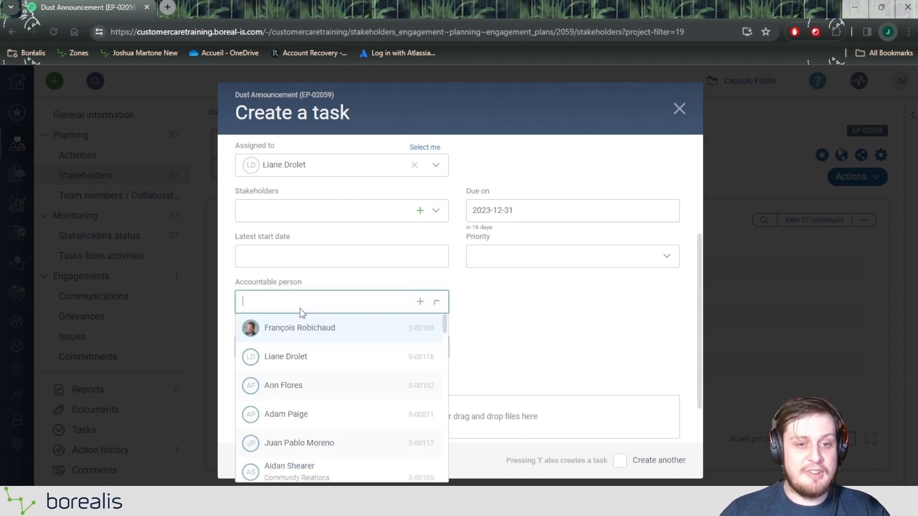
click(304, 329)
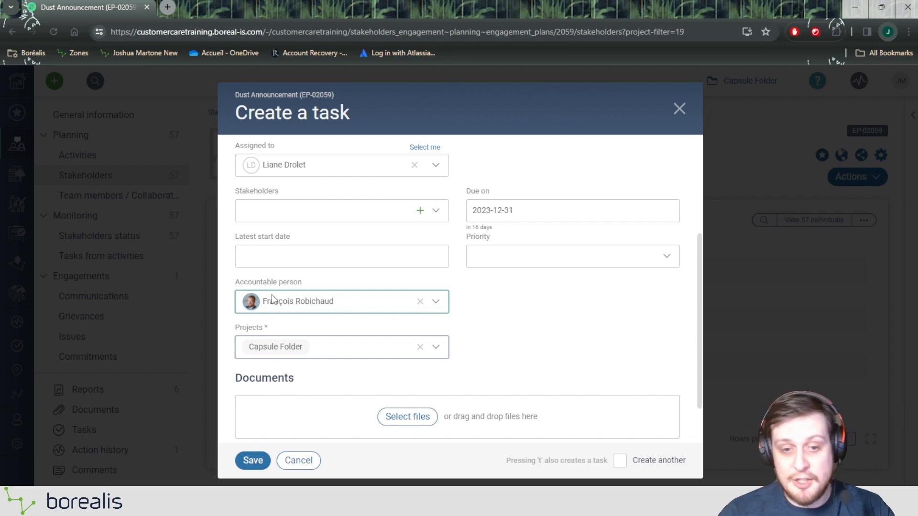
Review the task form's document and link options, and save the new task without attachments.
scroll(462, 287, down, 2)
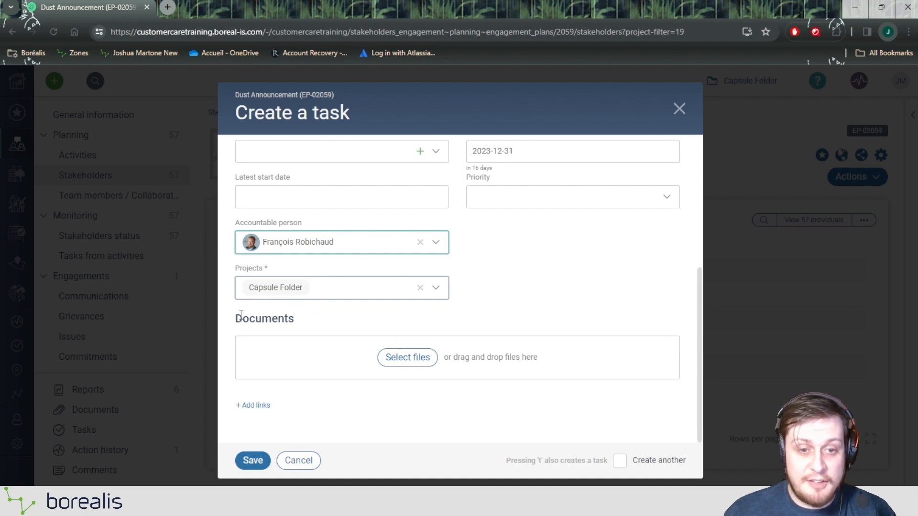
drag(236, 322, 355, 412)
click(487, 319)
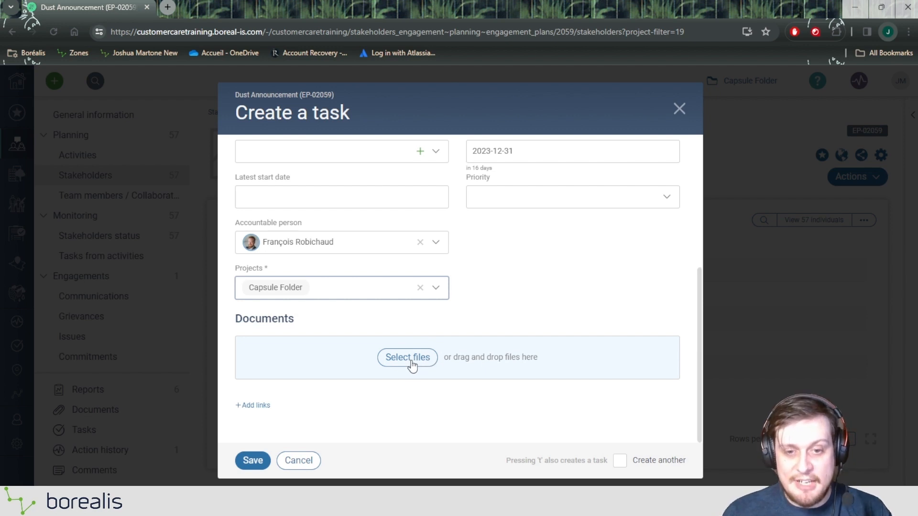
scroll(458, 323, up, 3)
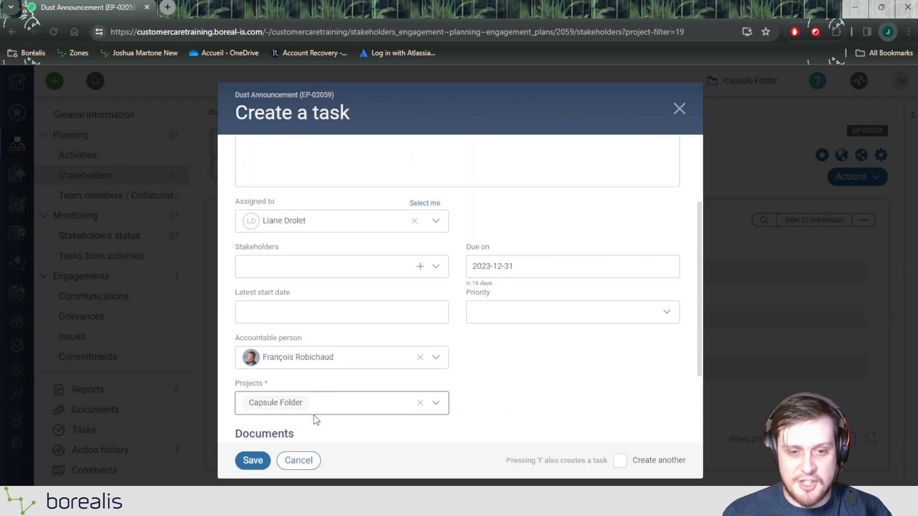
scroll(313, 415, up, 3)
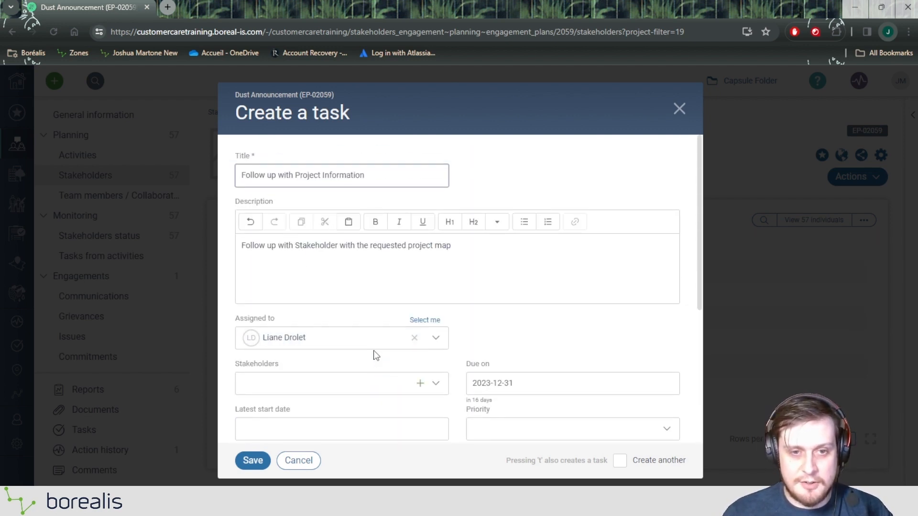
click(255, 467)
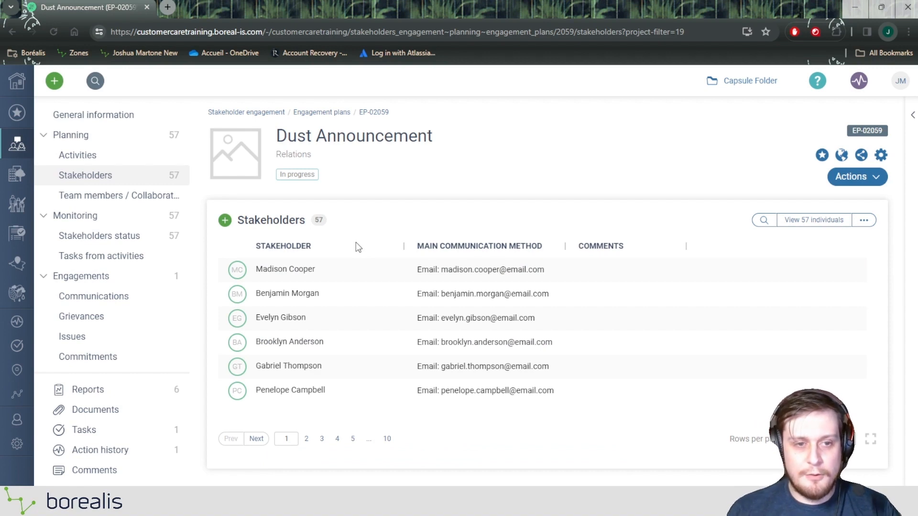
Open the Dust Announcement plan's task list and widen the title column to fit the full task name.
click(123, 430)
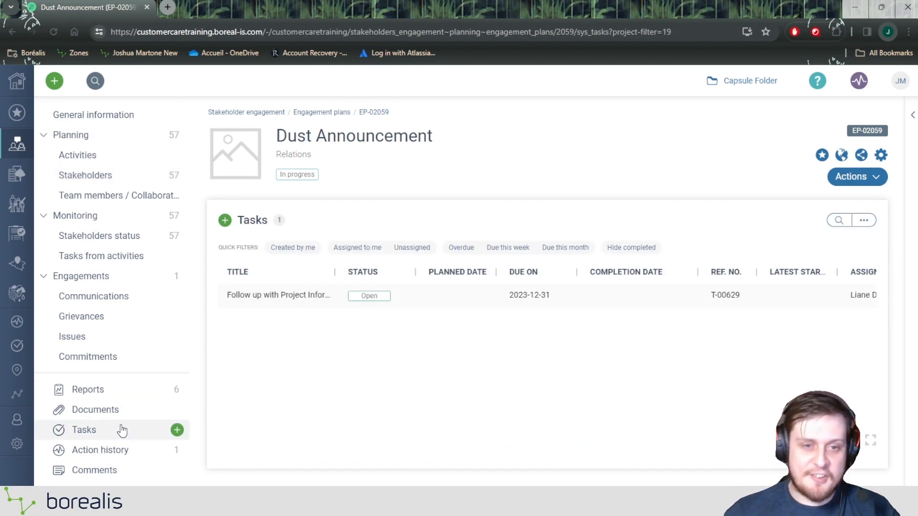
drag(335, 271, 371, 271)
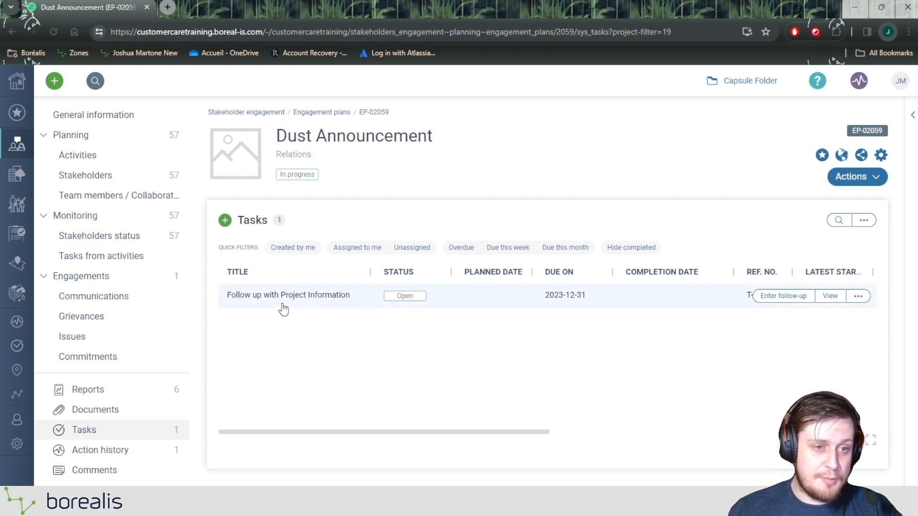
Open the project-wide task list and try the Assigned to me, Overdue, Due this week and Due this month quick filters, clearing them again.
click(17, 346)
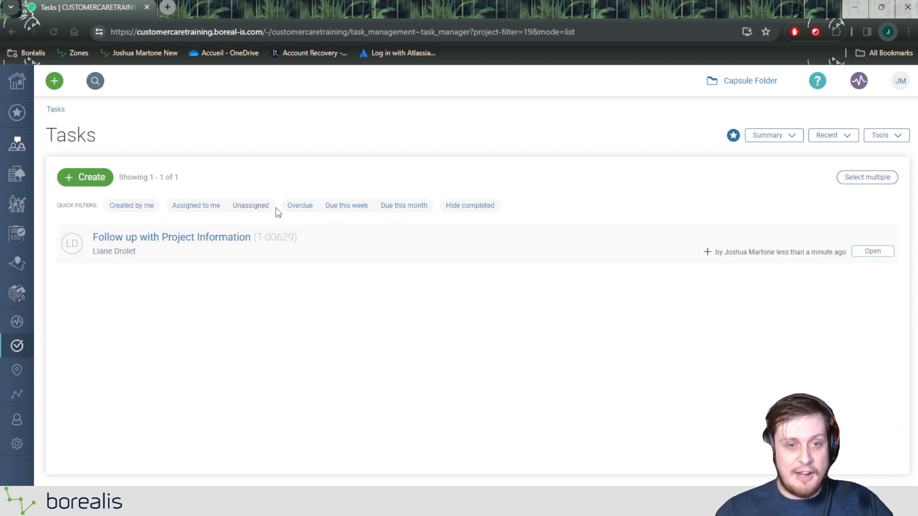
click(213, 210)
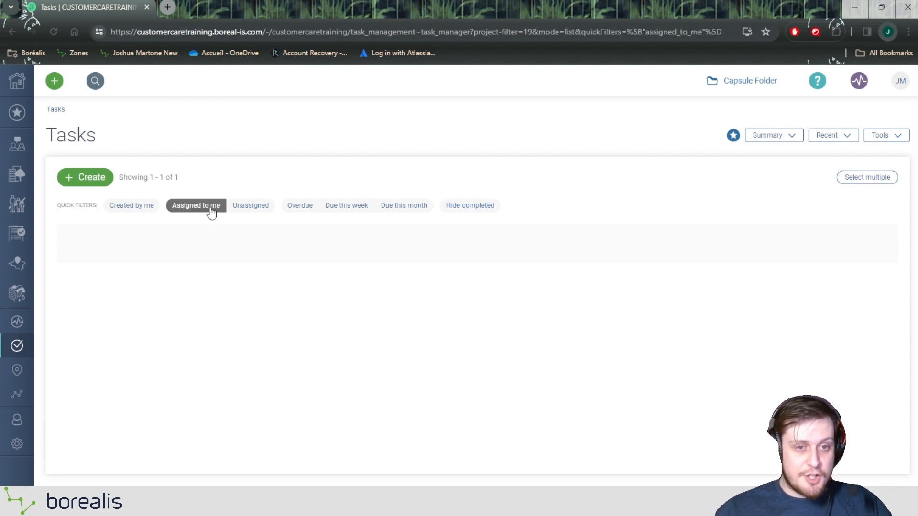
click(211, 210)
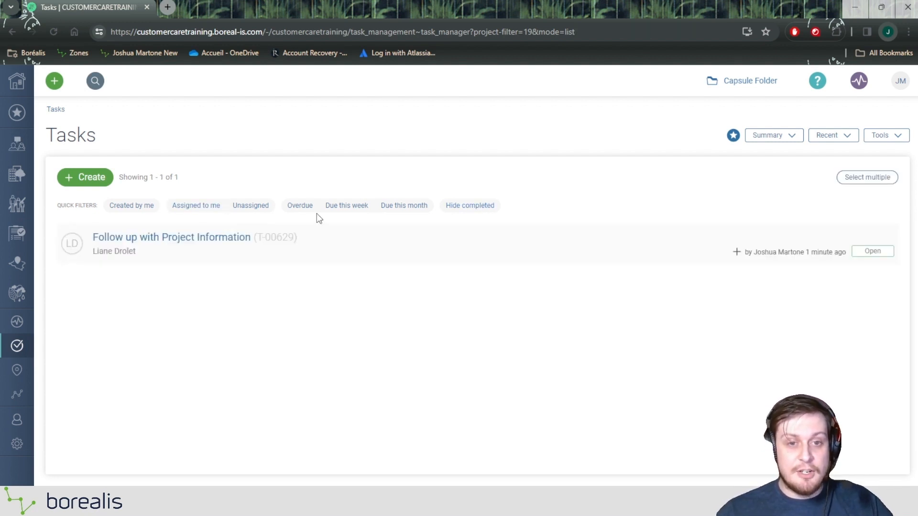
click(301, 210)
click(302, 210)
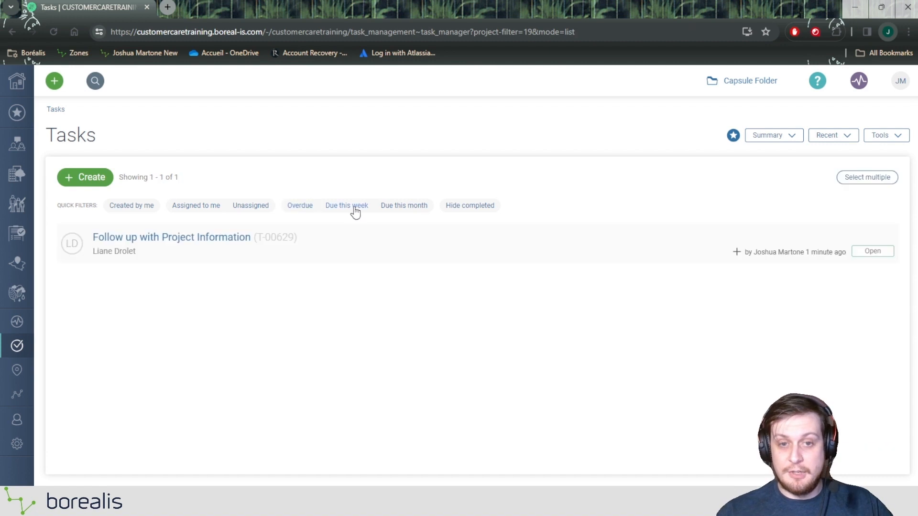
click(354, 210)
click(386, 208)
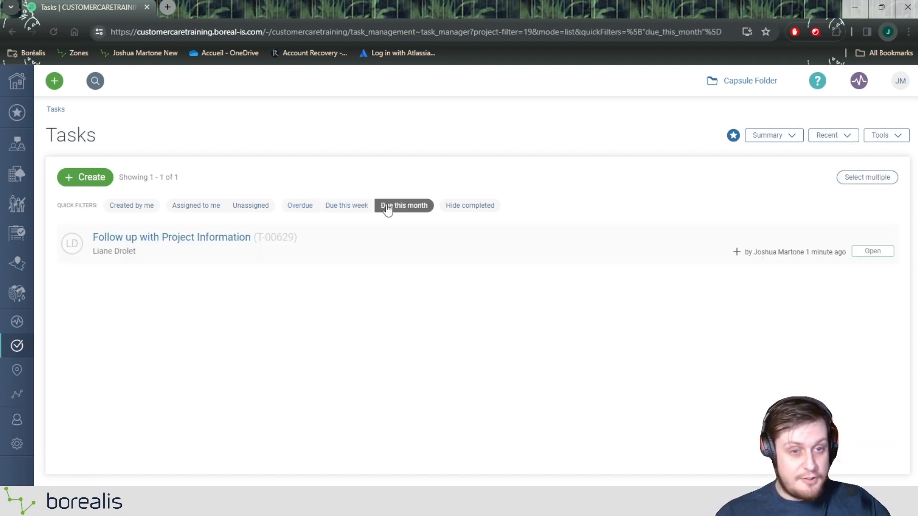
click(387, 208)
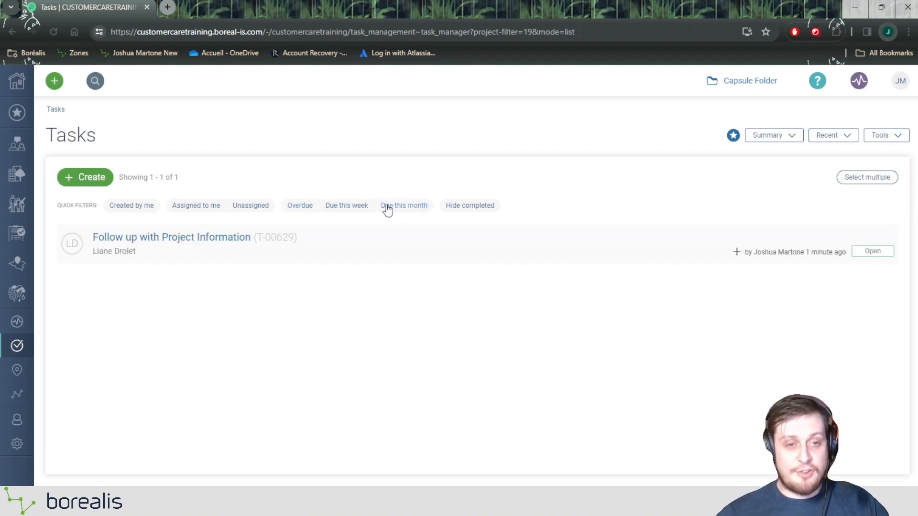
click(94, 174)
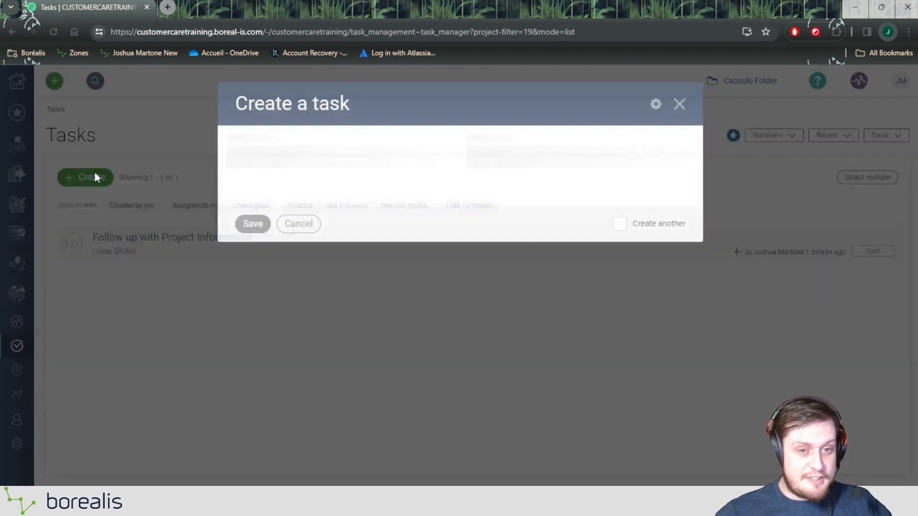
scroll(463, 227, down, 5)
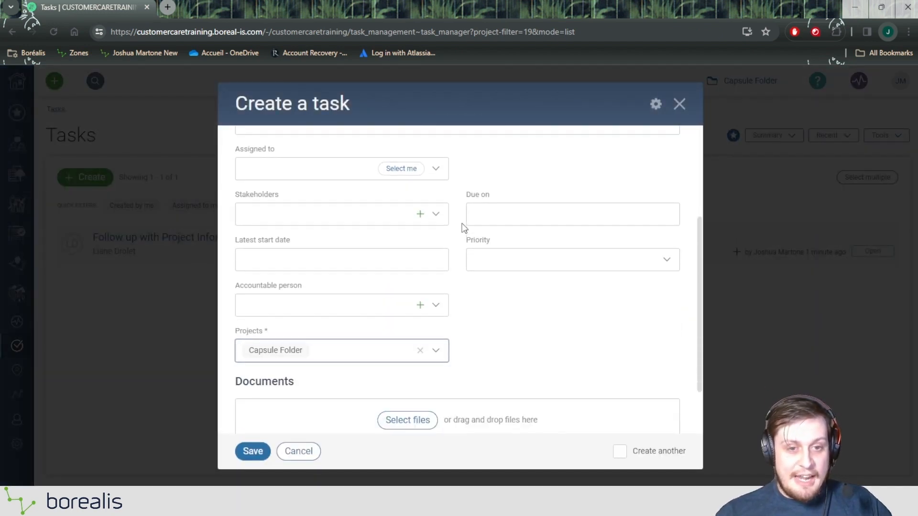
scroll(482, 230, up, 3)
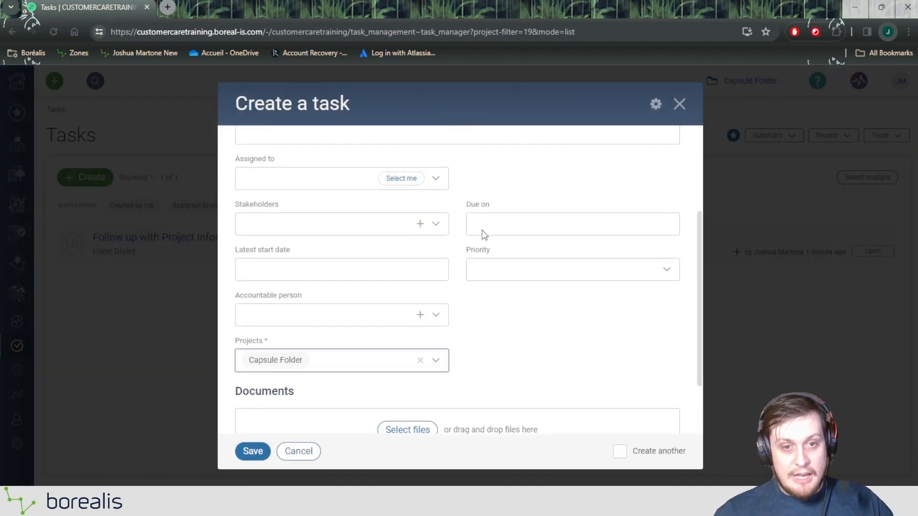
scroll(482, 231, up, 3)
scroll(481, 230, down, 6)
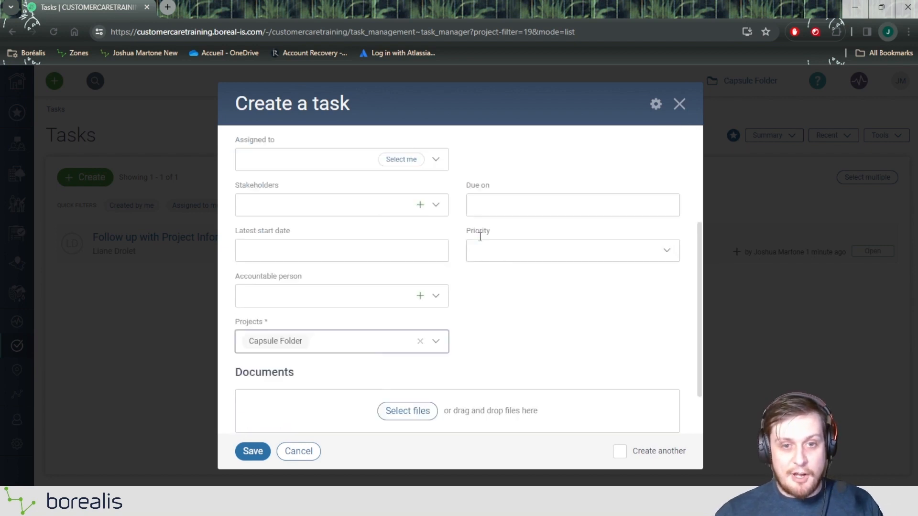
click(299, 452)
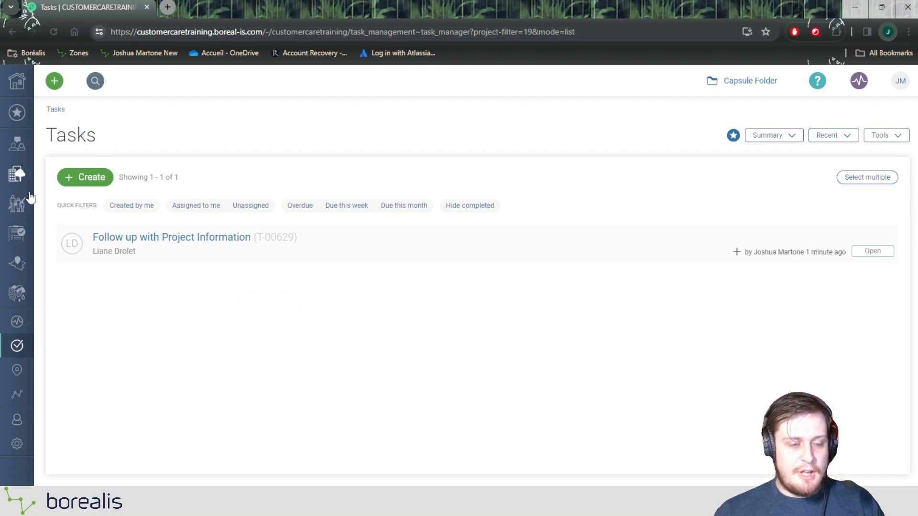
Open the "Follow up with Project Information" task and start its progress, keeping the existing assignee.
mouse_move(103, 257)
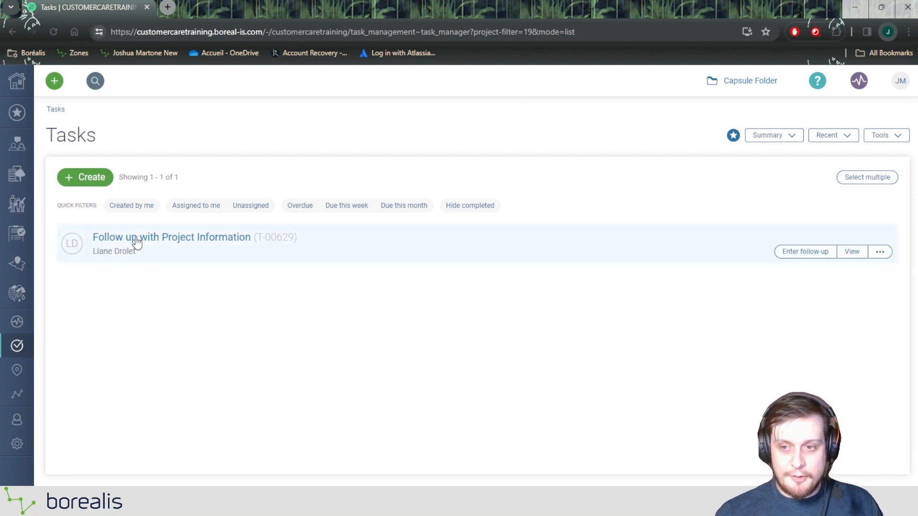
click(163, 242)
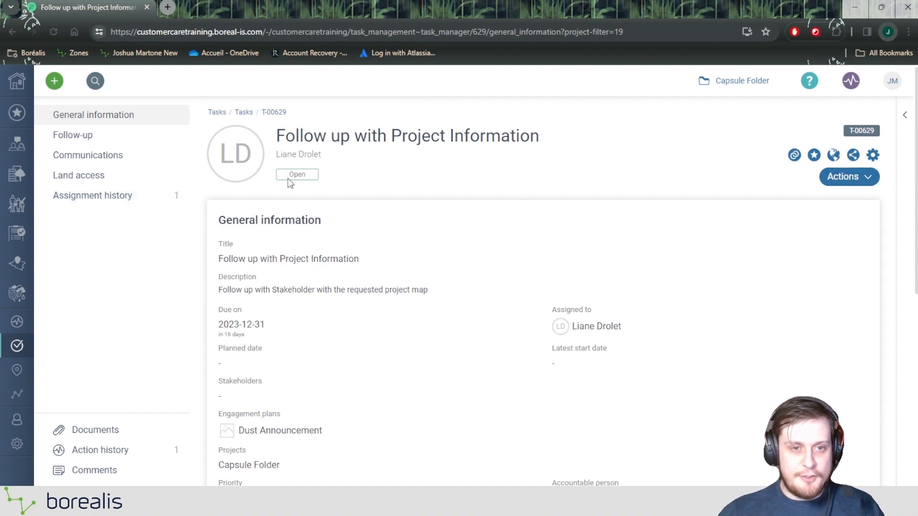
drag(298, 176, 319, 178)
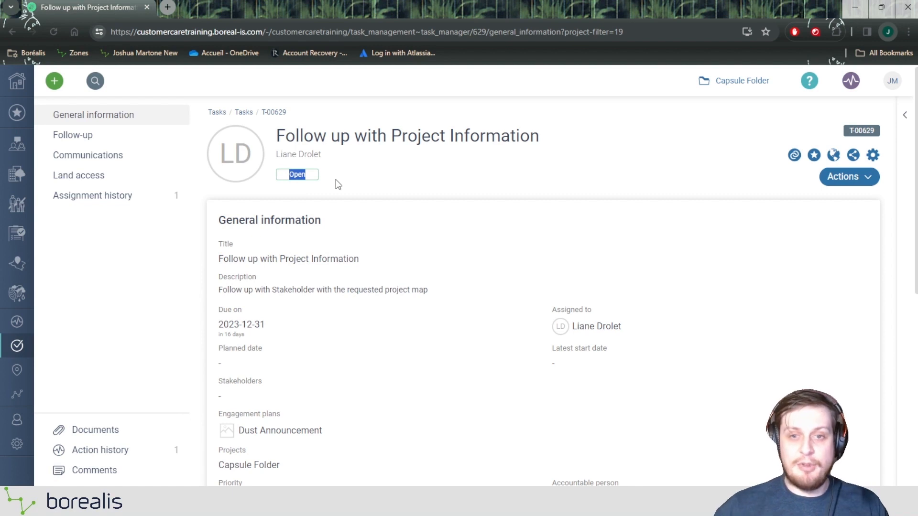
click(842, 178)
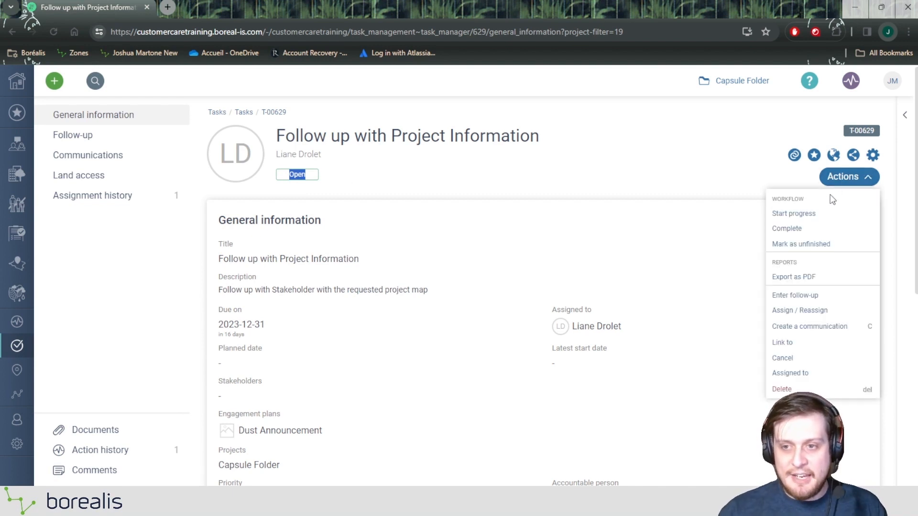
click(812, 212)
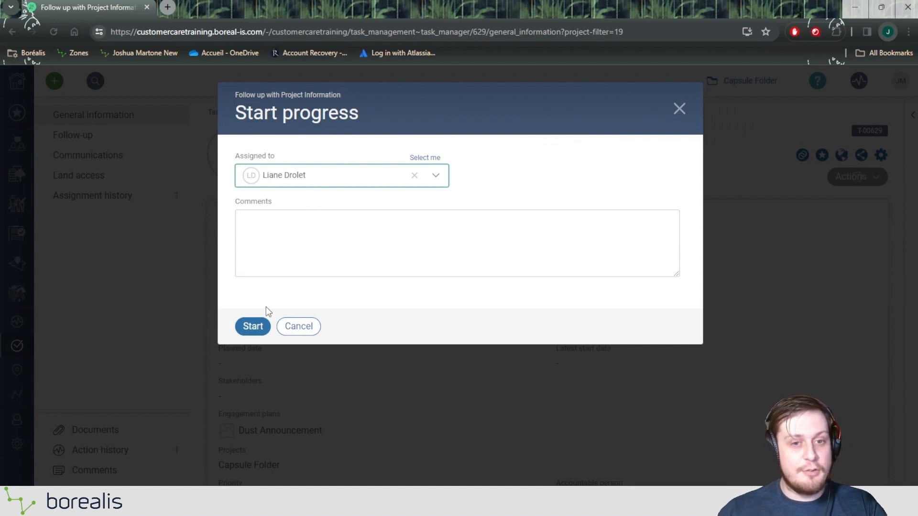
click(253, 326)
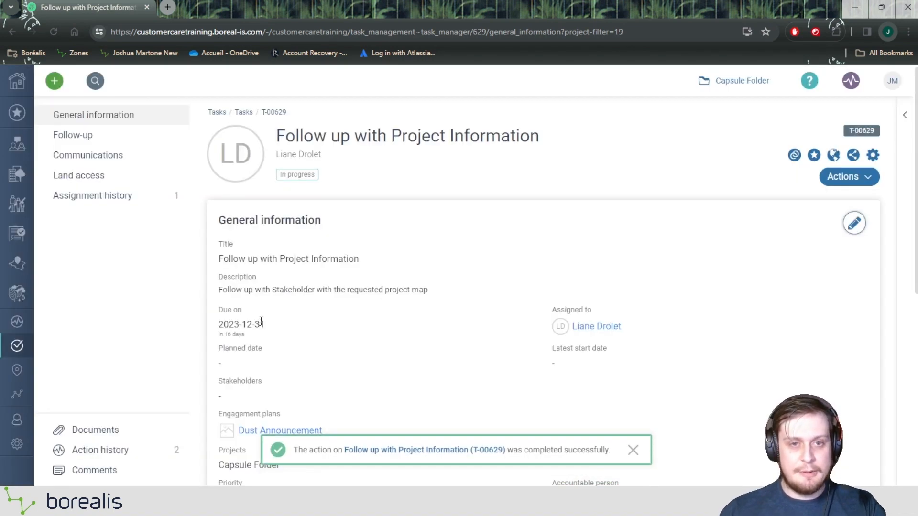
drag(332, 182, 287, 184)
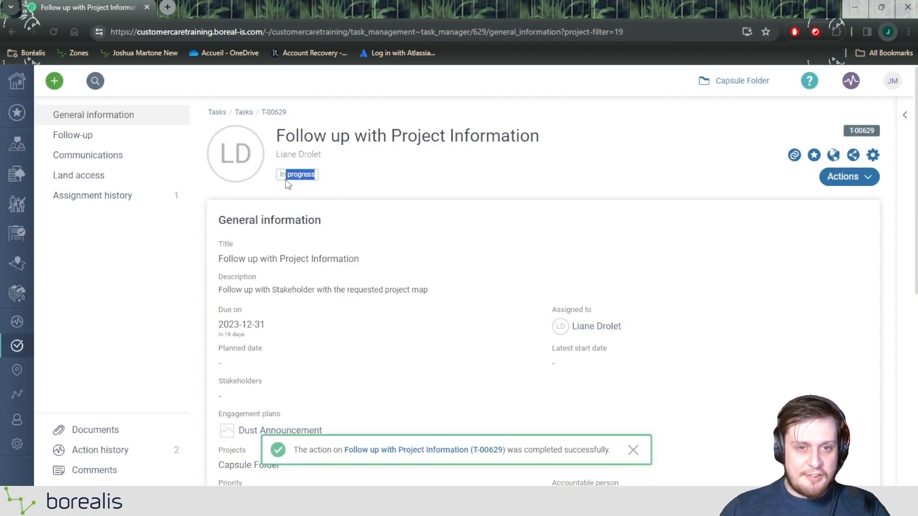
Start a new follow-up entry on the task with the text "Trying to obtain map. Is not finished adjusting to mid jan".
click(65, 138)
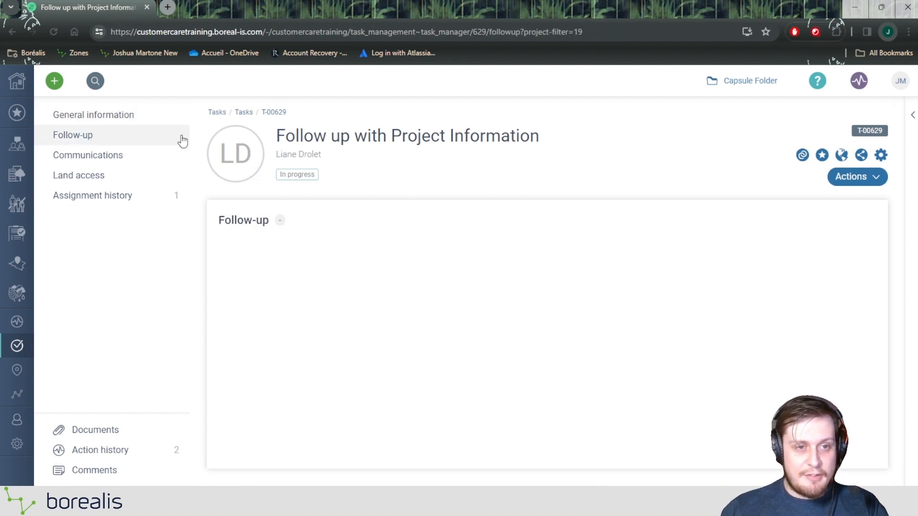
click(800, 221)
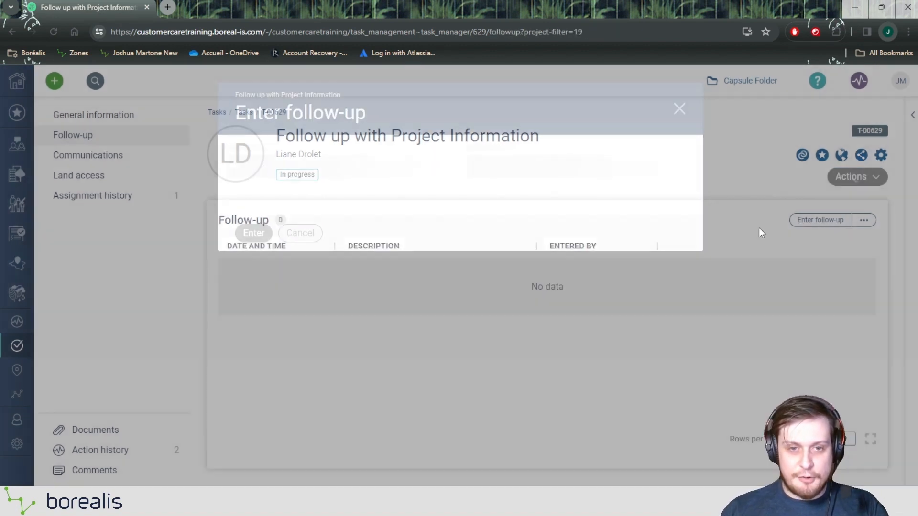
text(Tri)
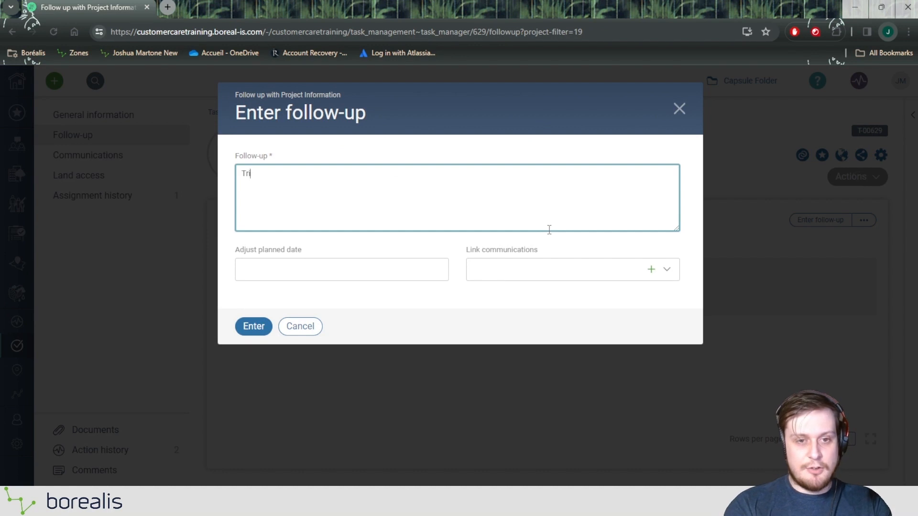
text(ing to obnt)
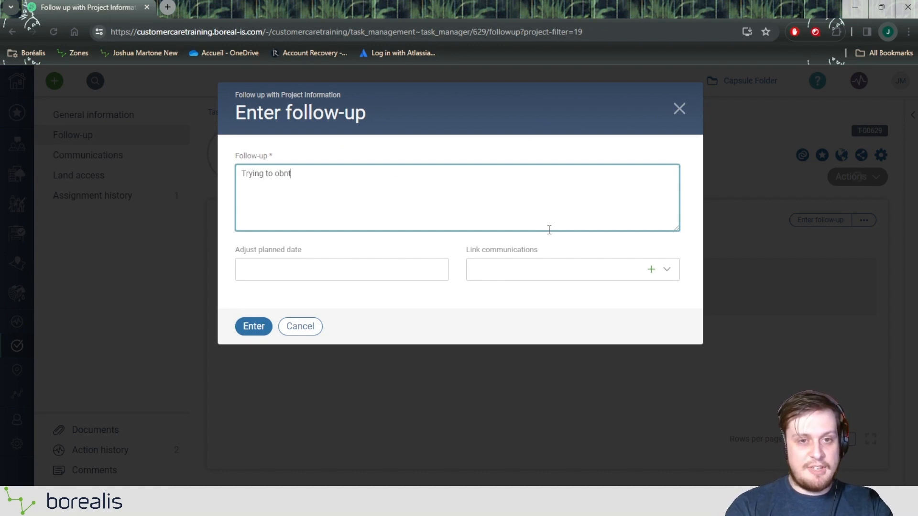
key(BackSpace)
key(BackSpace)
text(tain map. Its)
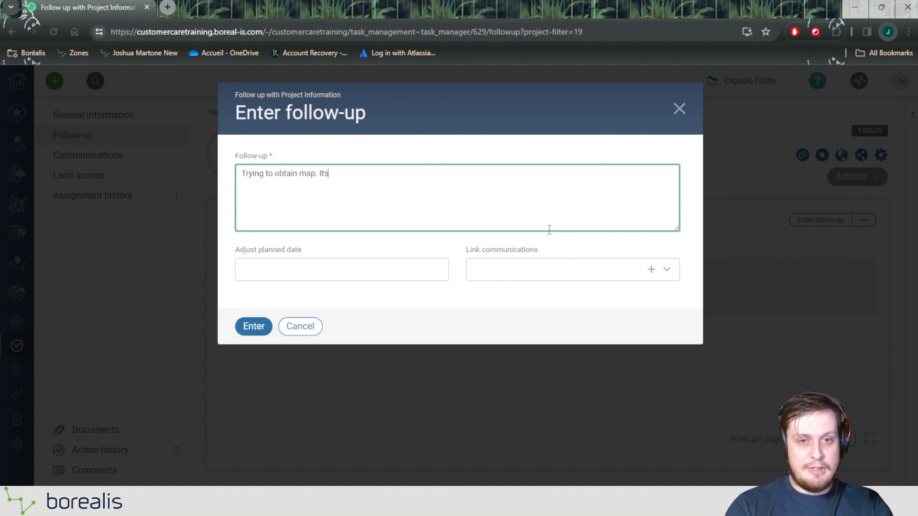
key(BackSpace)
key(BackSpace)
text(s not fin)
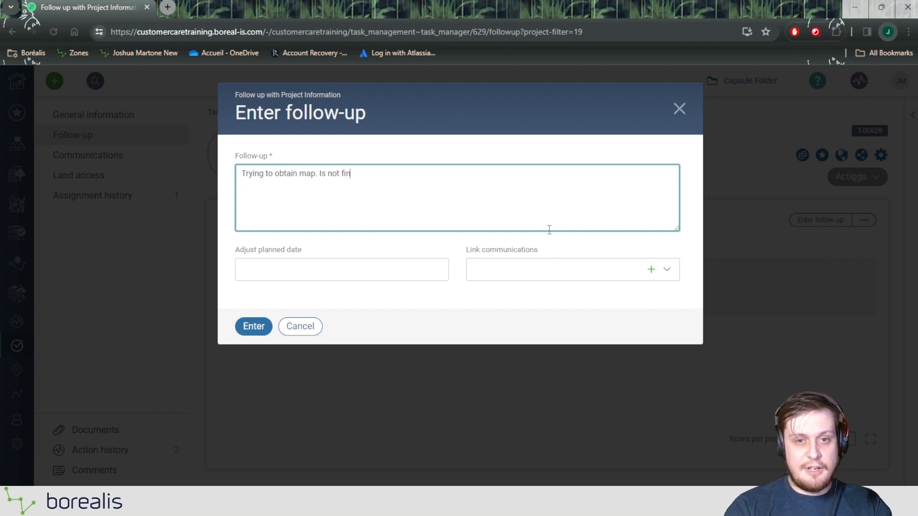
text(ished adj)
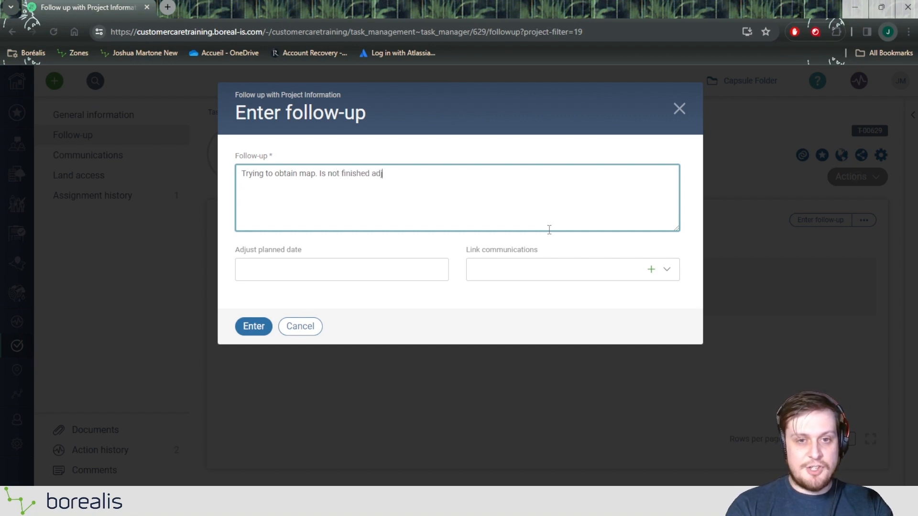
text(usting to mid )
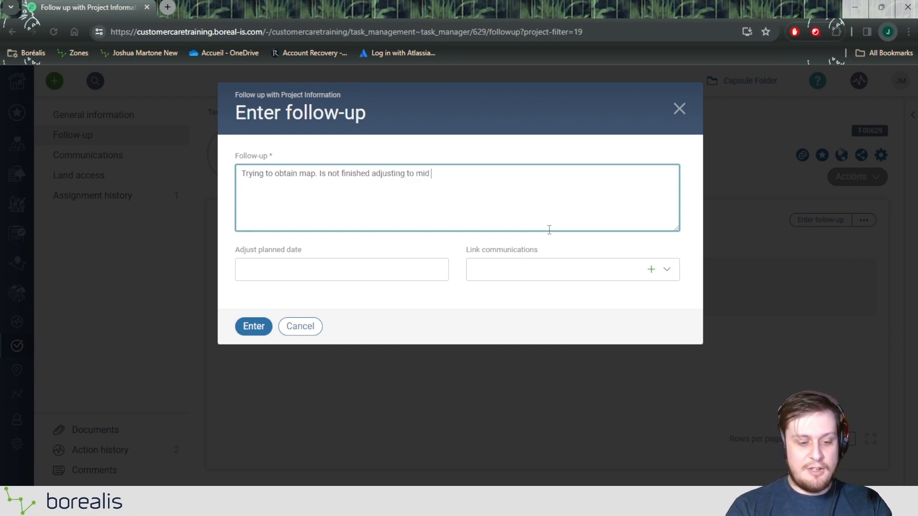
text(jan)
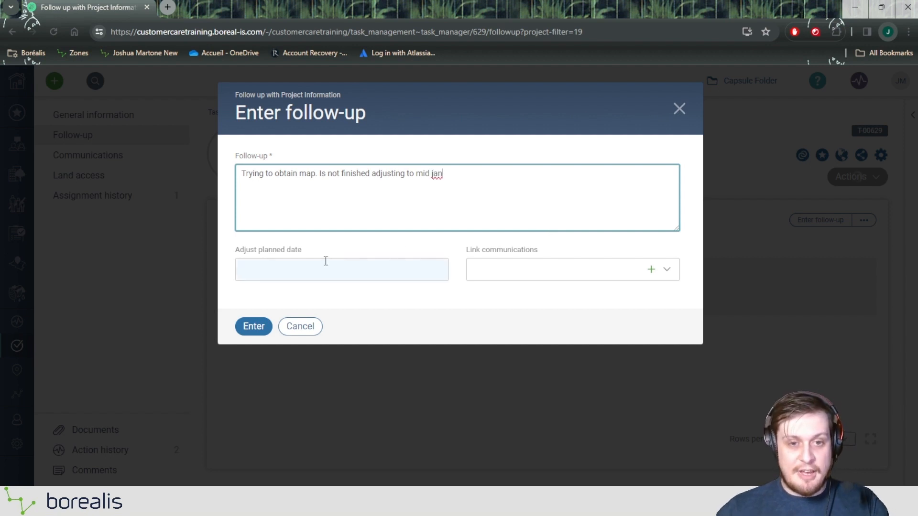
Adjust the planned date to 2024-01-17 and submit the follow-up without linking a communication.
click(325, 262)
click(432, 288)
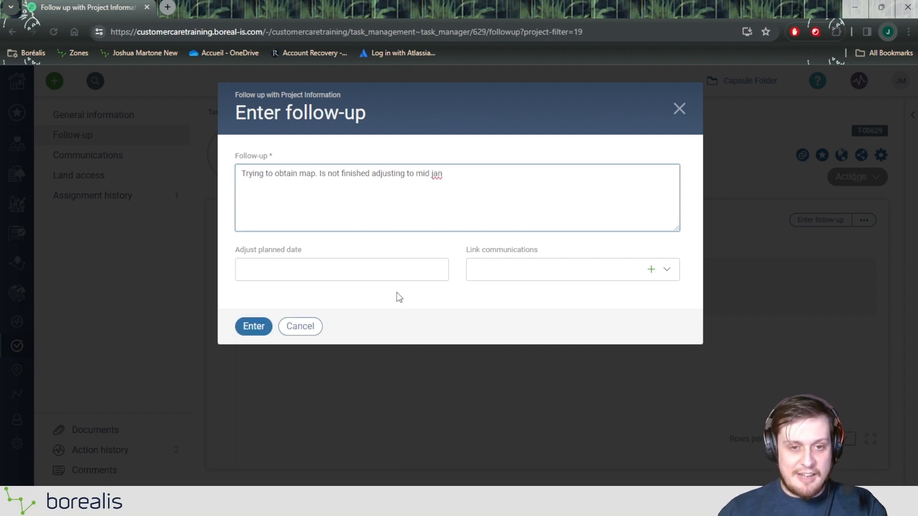
click(331, 277)
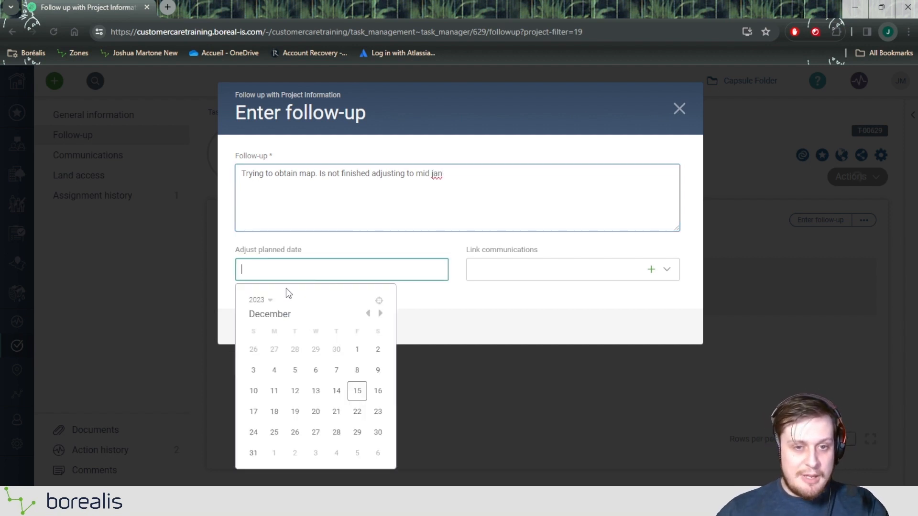
click(380, 313)
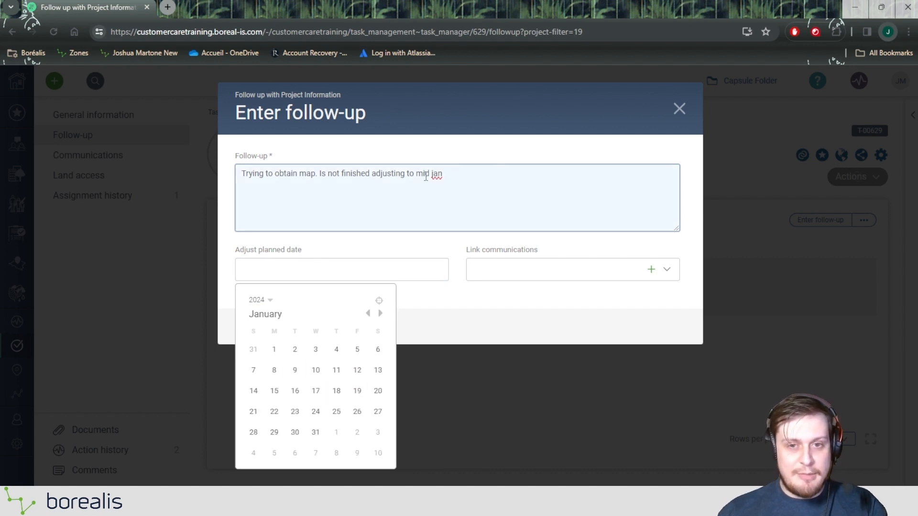
click(316, 390)
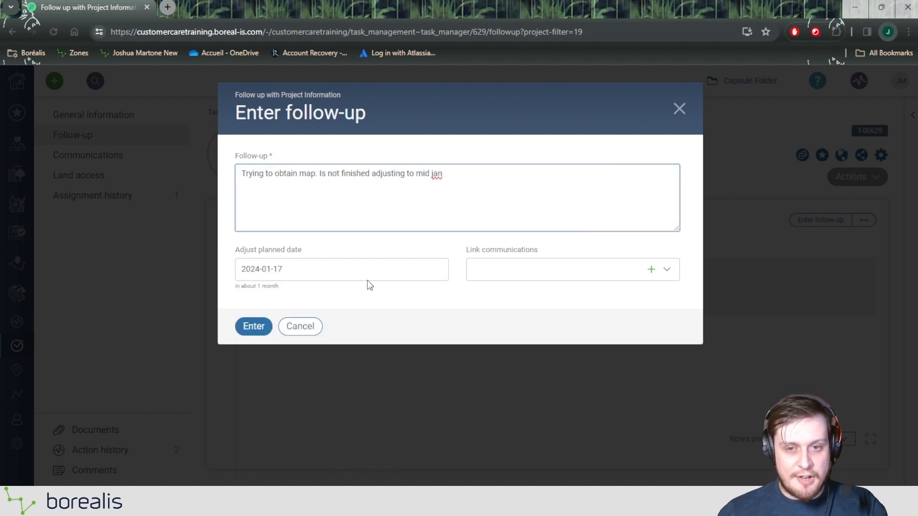
click(513, 281)
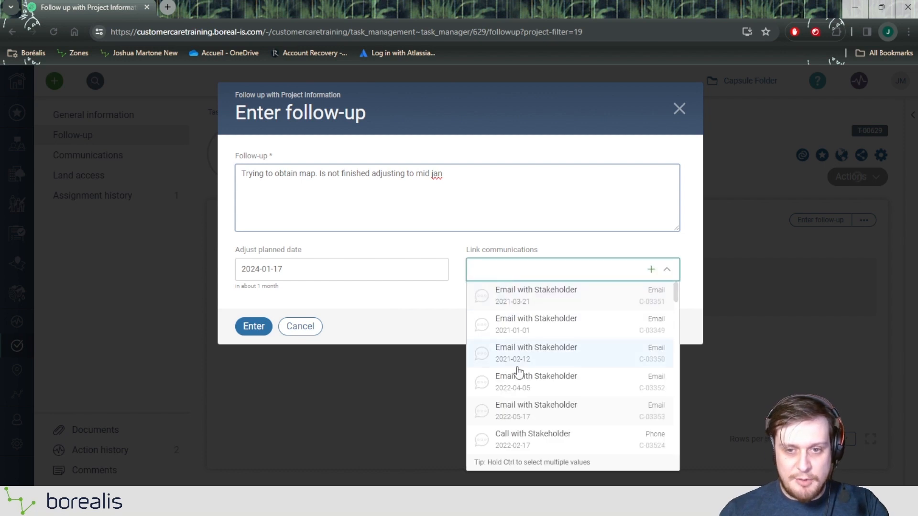
click(361, 244)
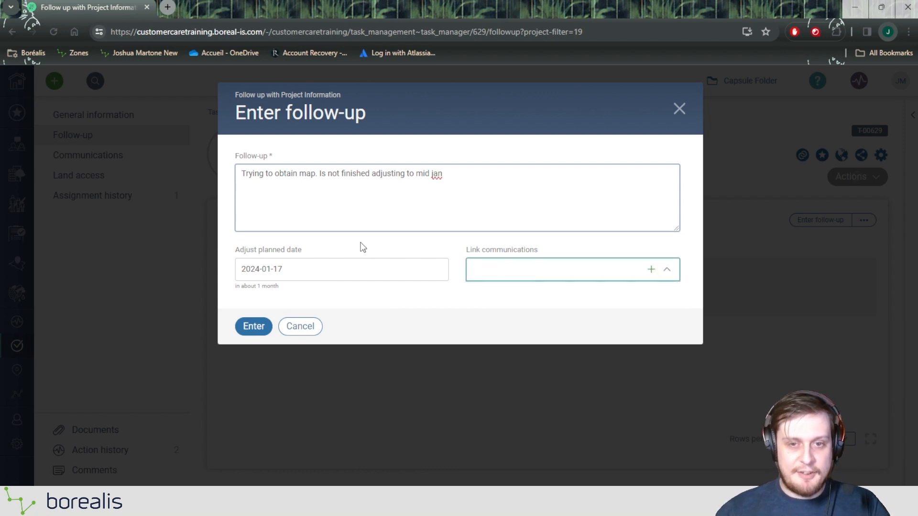
click(256, 330)
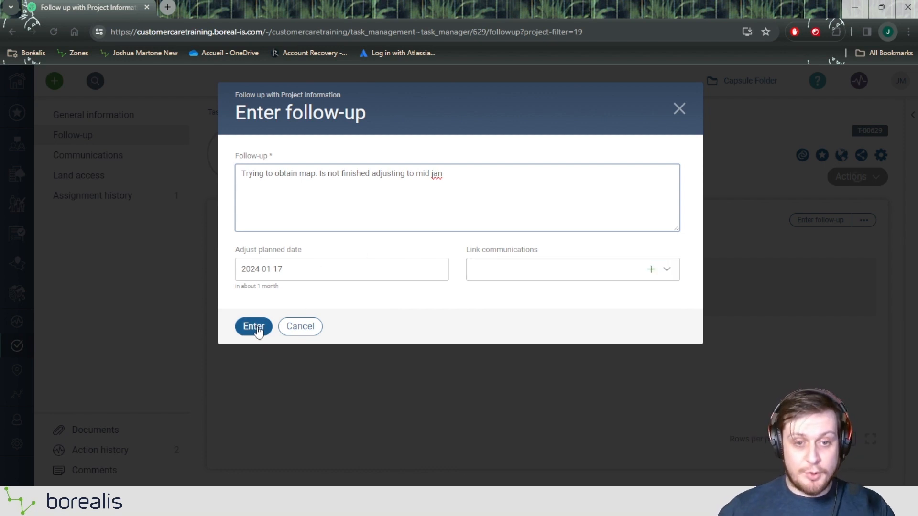
click(257, 327)
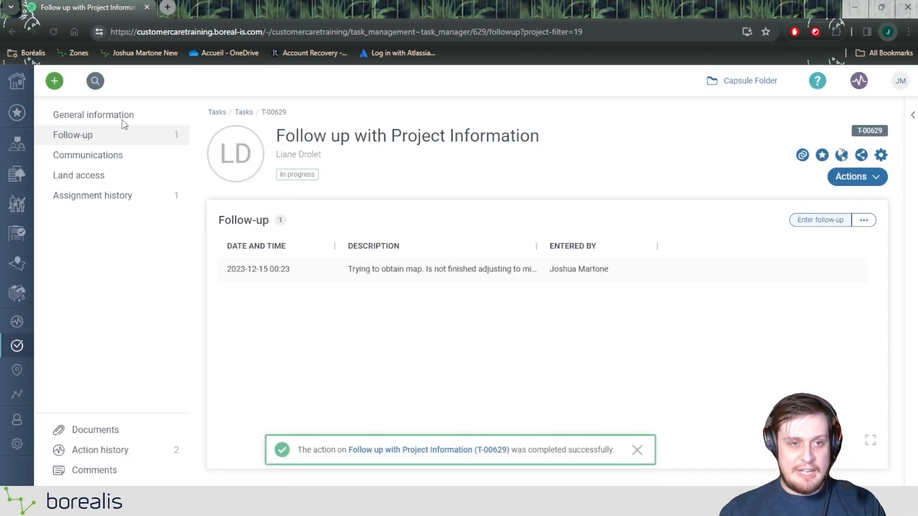
Compare the planned date with the due date in the task's general information, and return to its follow-up list.
click(123, 123)
scroll(335, 301, down, 2)
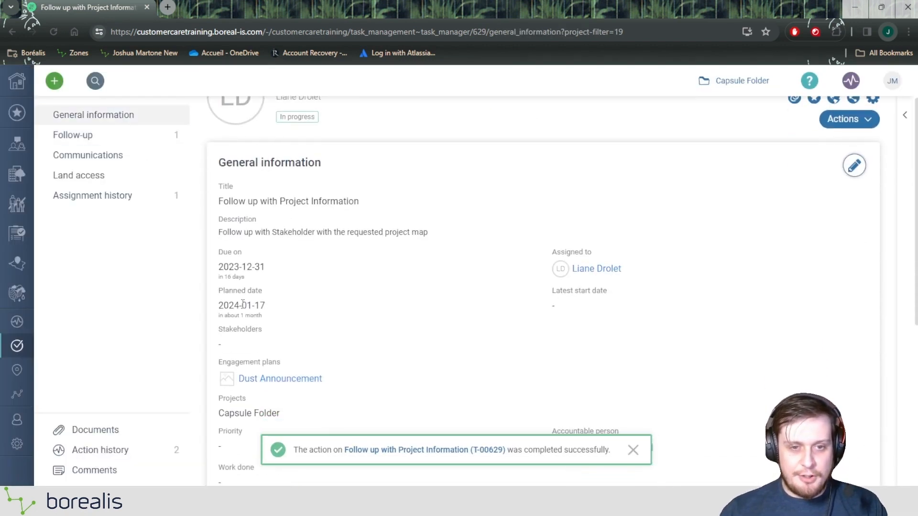
drag(268, 310, 233, 296)
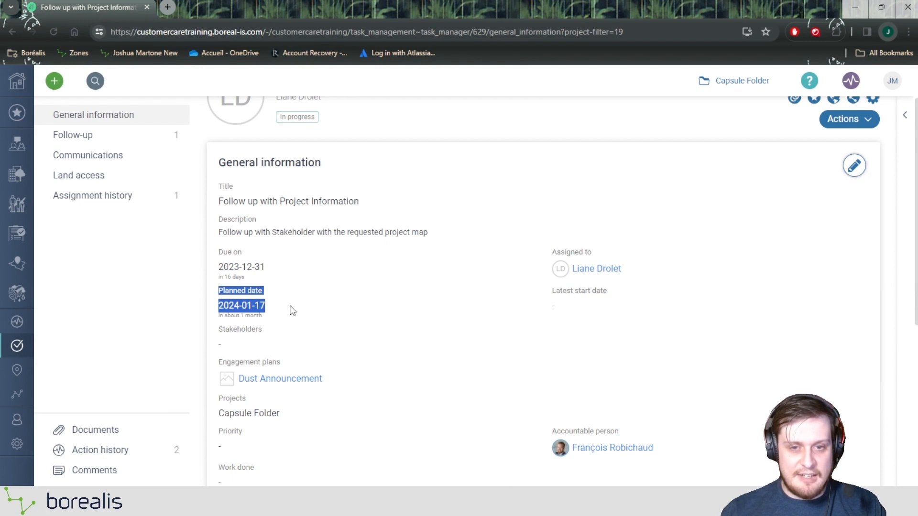
click(261, 280)
drag(268, 271, 218, 252)
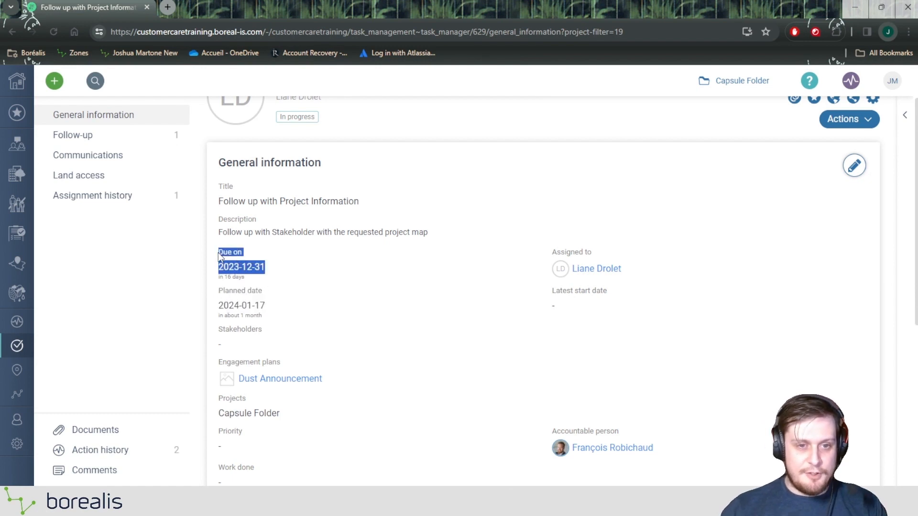
click(329, 280)
scroll(263, 281, down, 2)
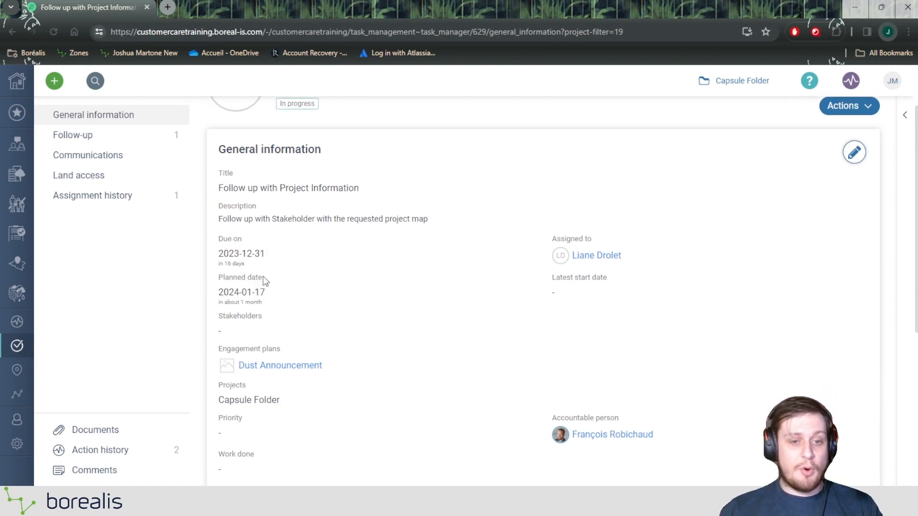
scroll(268, 274, up, 3)
click(99, 140)
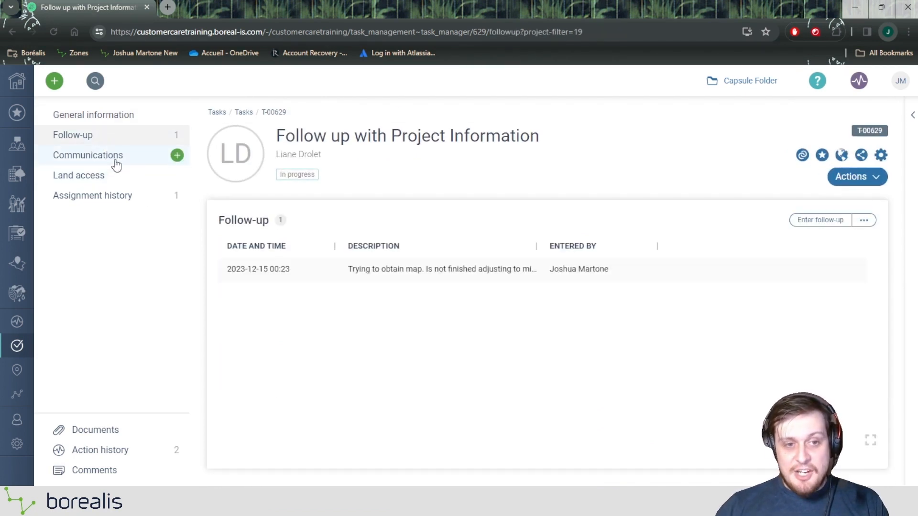
Check which kinds of records the task can be linked to, leaving without adding a link.
click(853, 177)
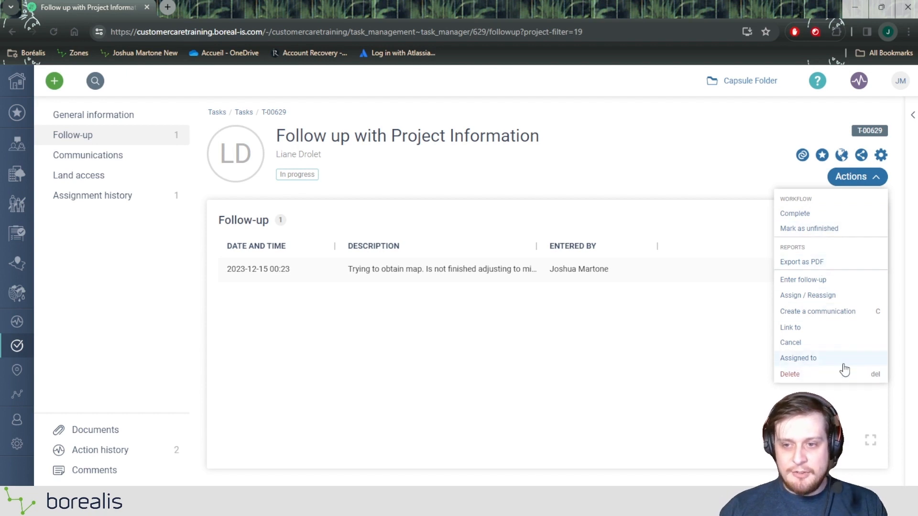
click(803, 329)
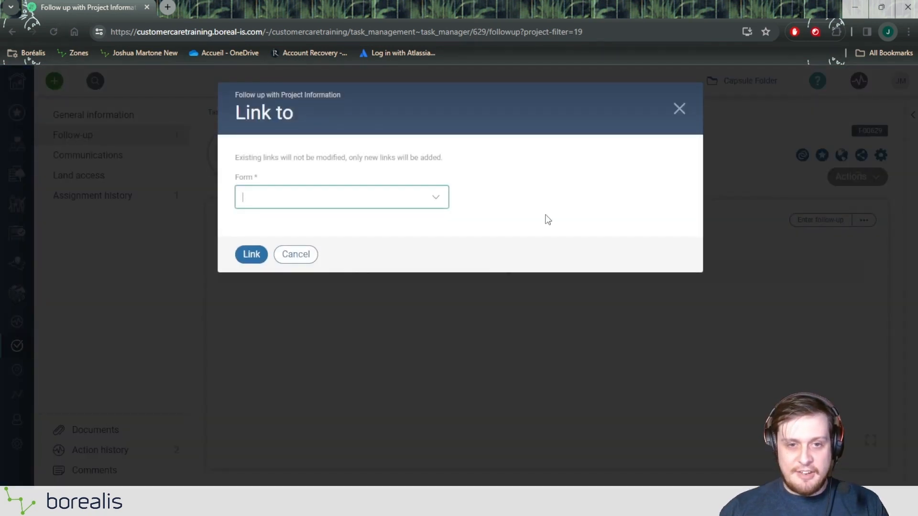
click(342, 193)
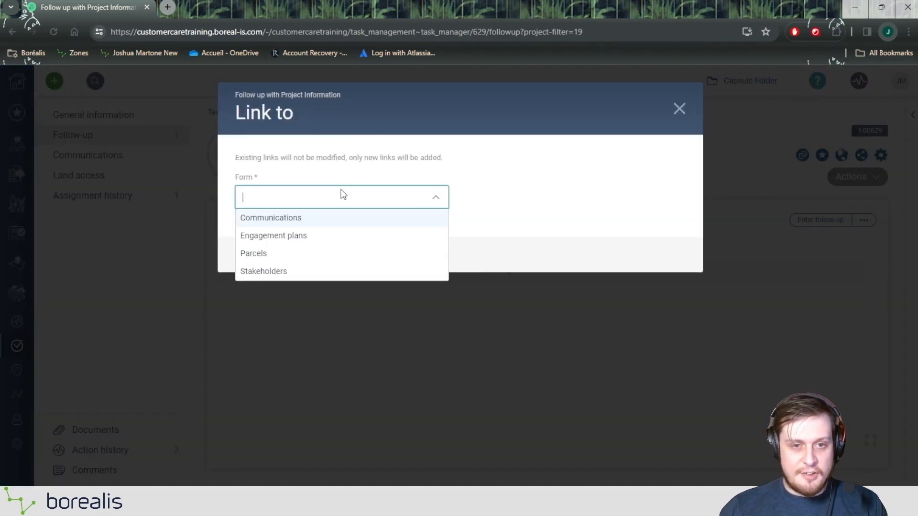
click(265, 274)
click(301, 254)
Complete the task with the follow-up text "Map sent to stakeholder", keeping the default completion date.
click(840, 177)
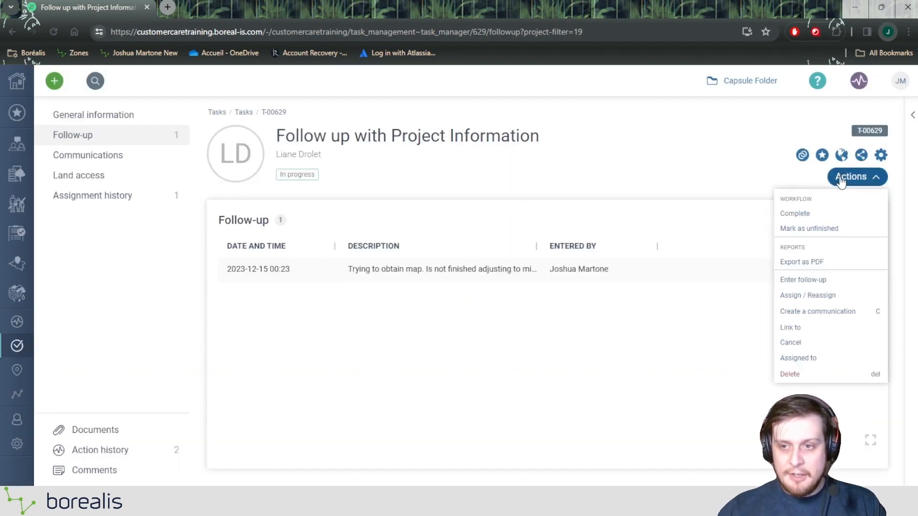
click(804, 212)
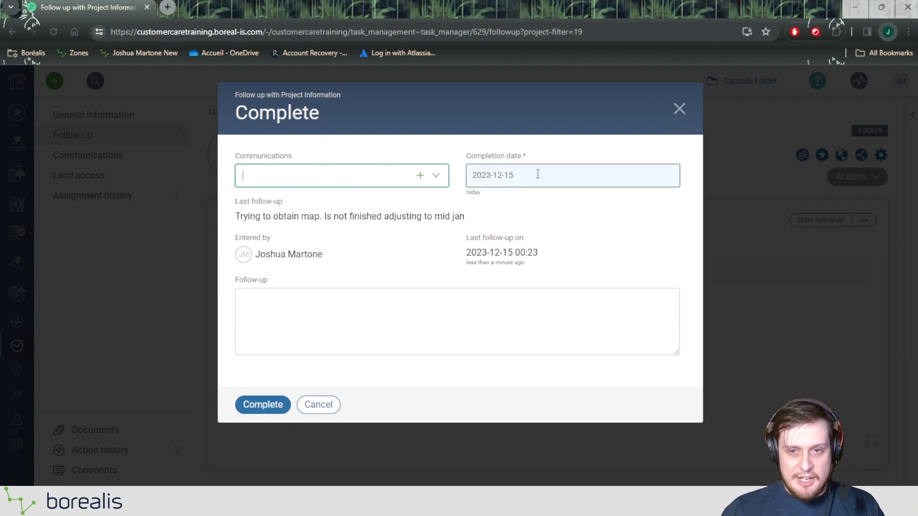
click(351, 316)
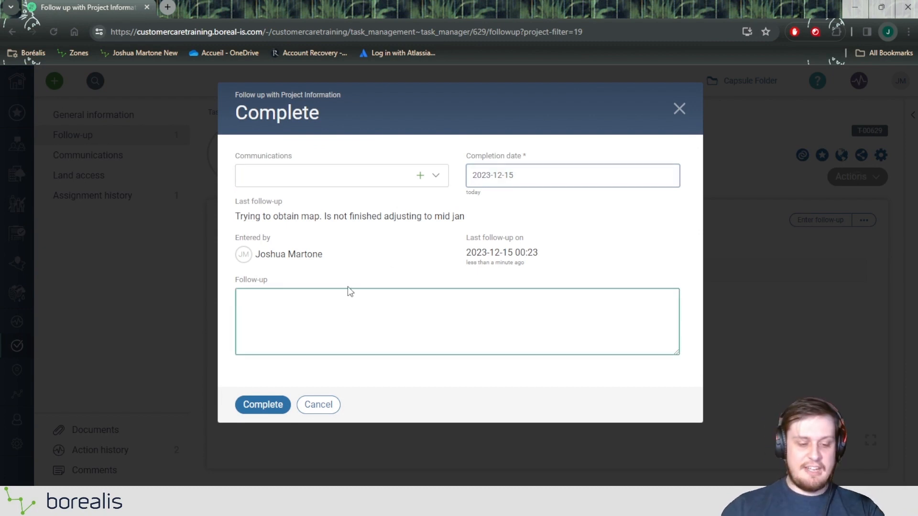
text(Map sent to )
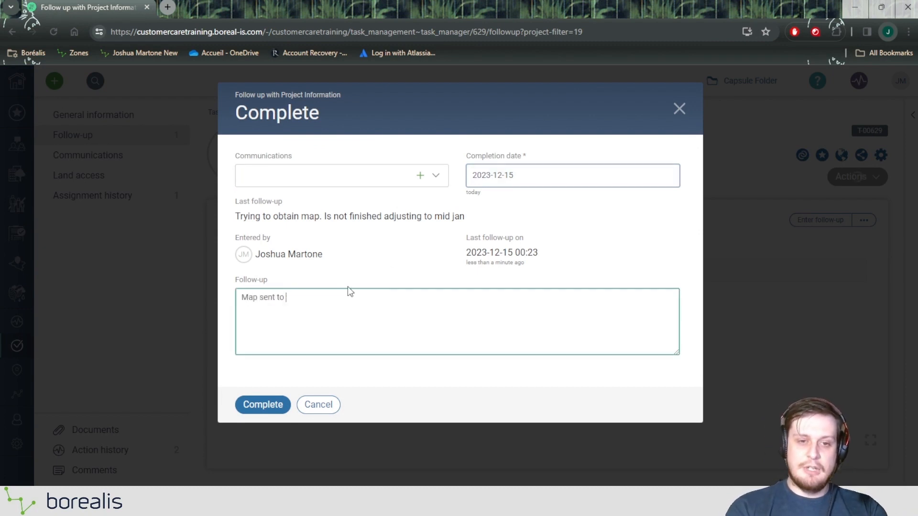
text(stakeholder)
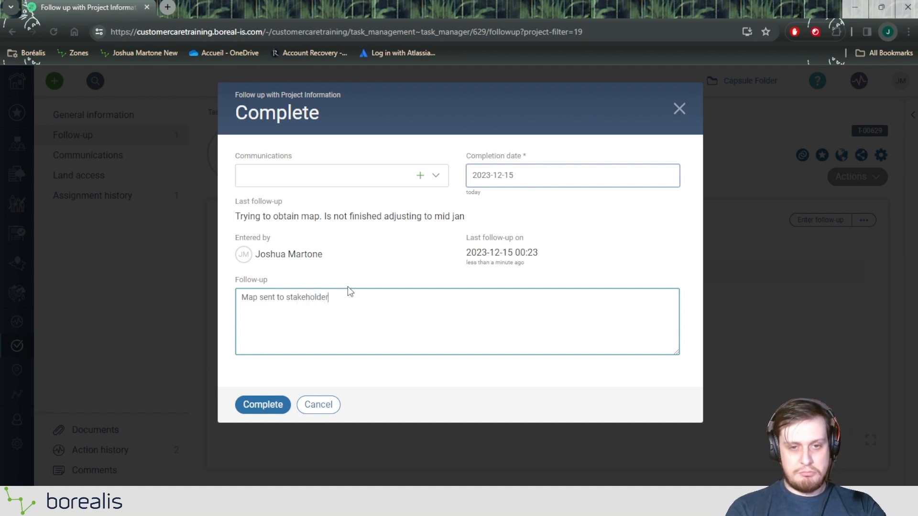
click(278, 404)
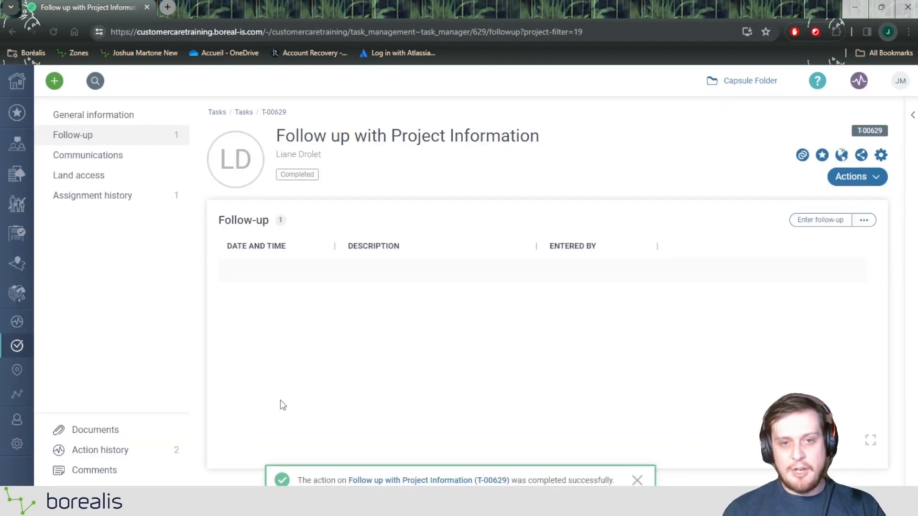